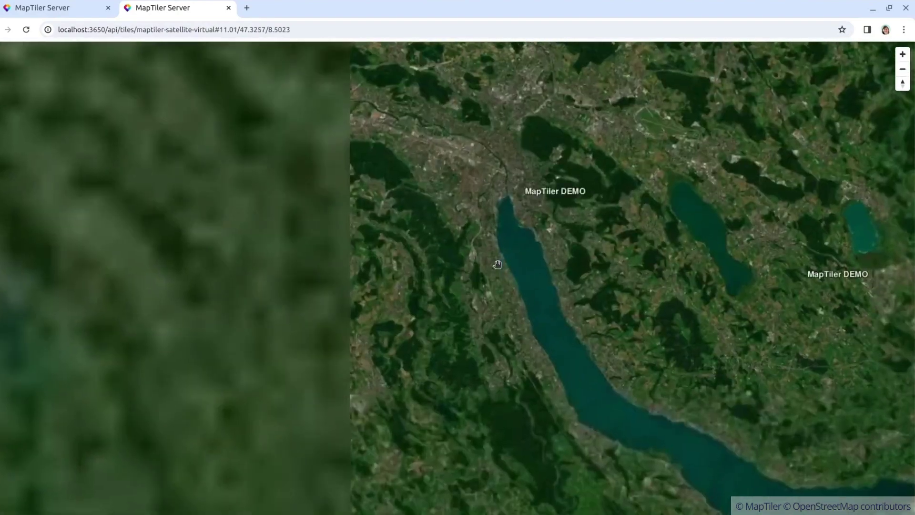
# Zoom the virtual tileset map from Europe into Zurich and the drone-covered river weir.
pyautogui.scroll(10, 497, 264)
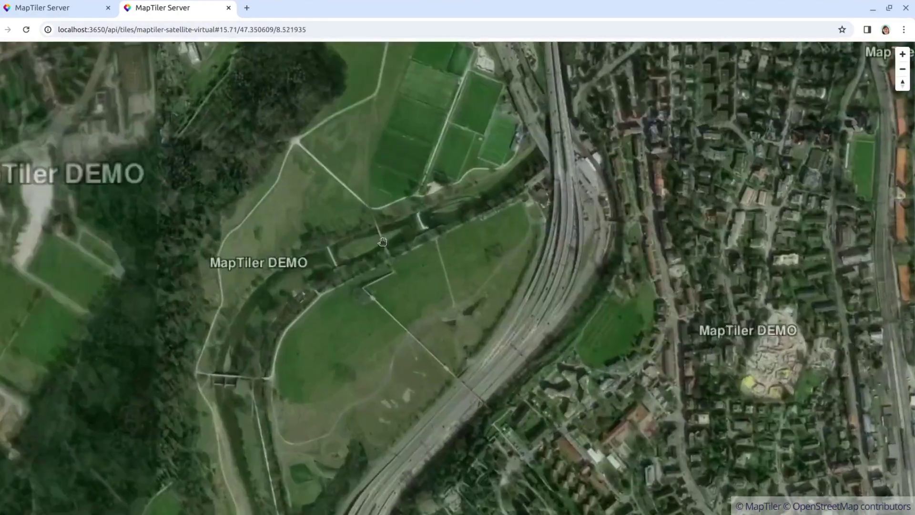
pyautogui.scroll(5, 383, 242)
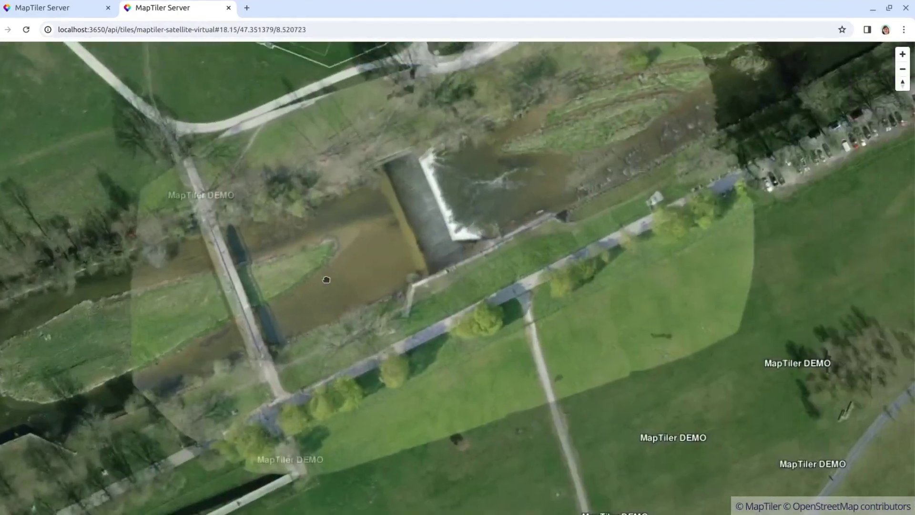
pyautogui.scroll(-4, 326, 279)
pyautogui.scroll(4, 507, 299)
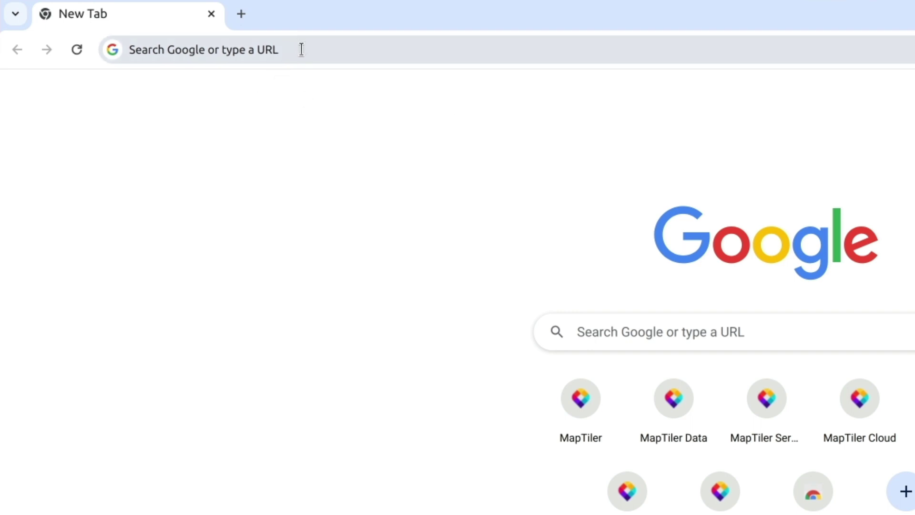
# Go to maptiler.com/data and open the account's Map styles page via My downloads.
pyautogui.click(301, 49)
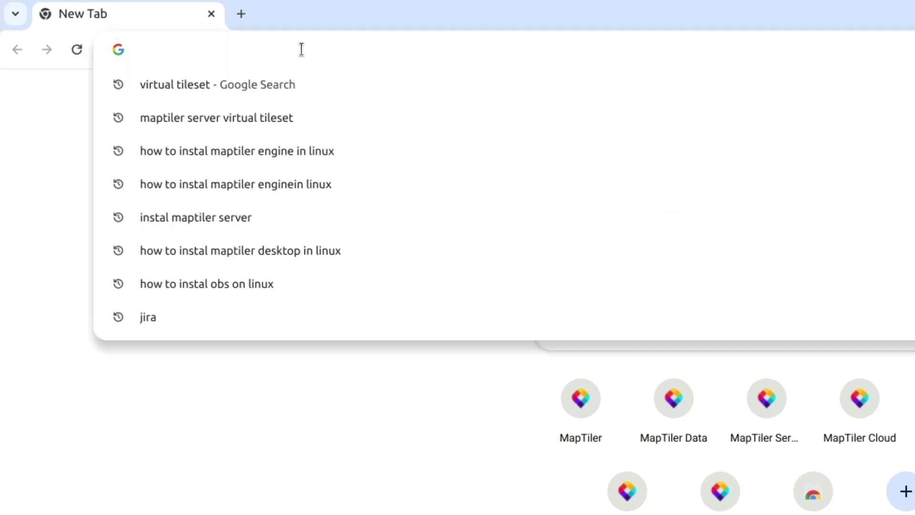
pyautogui.write('maptiler.')
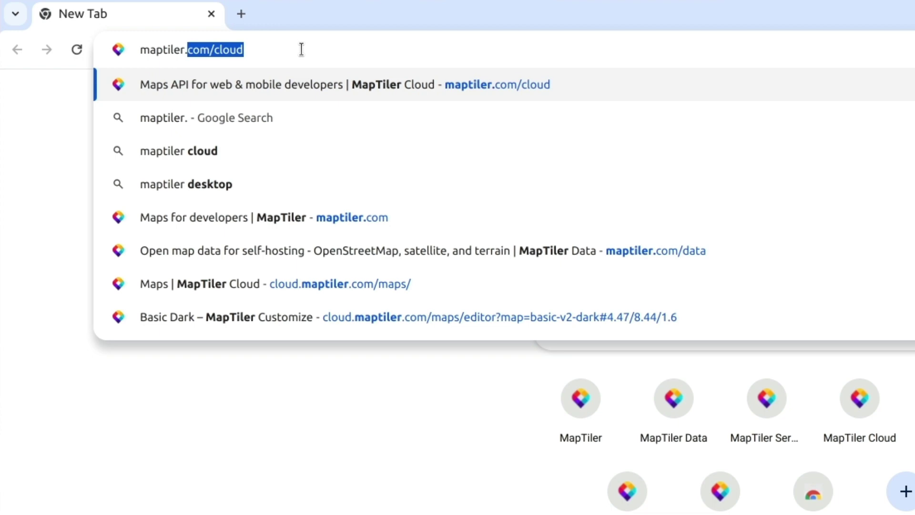
pyautogui.write('com/data')
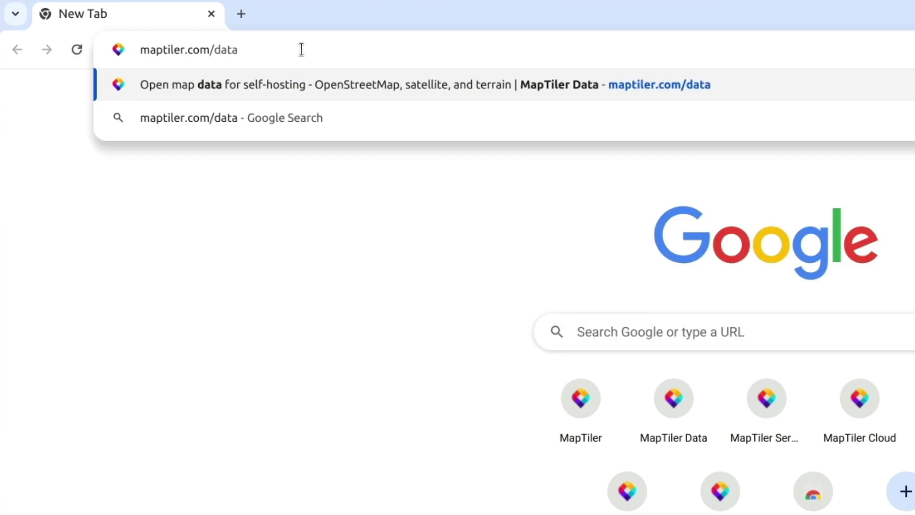
pyautogui.press('Return')
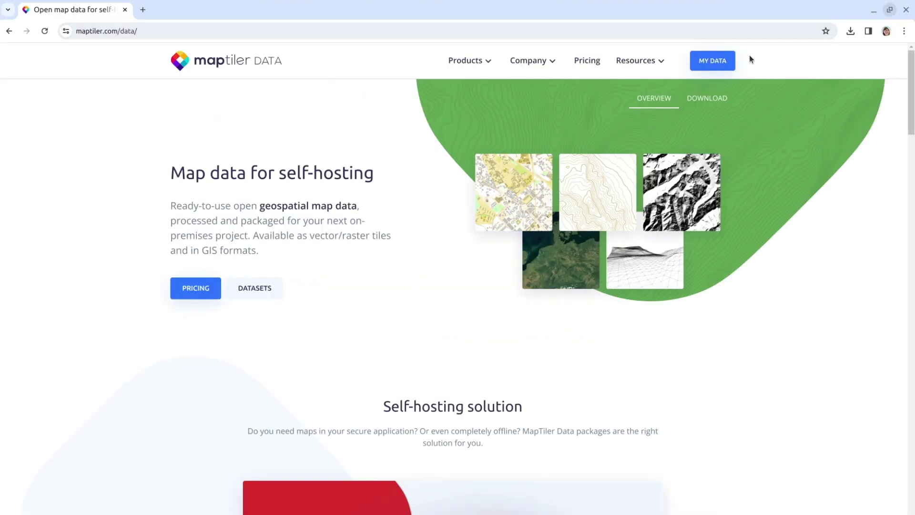
pyautogui.click(717, 61)
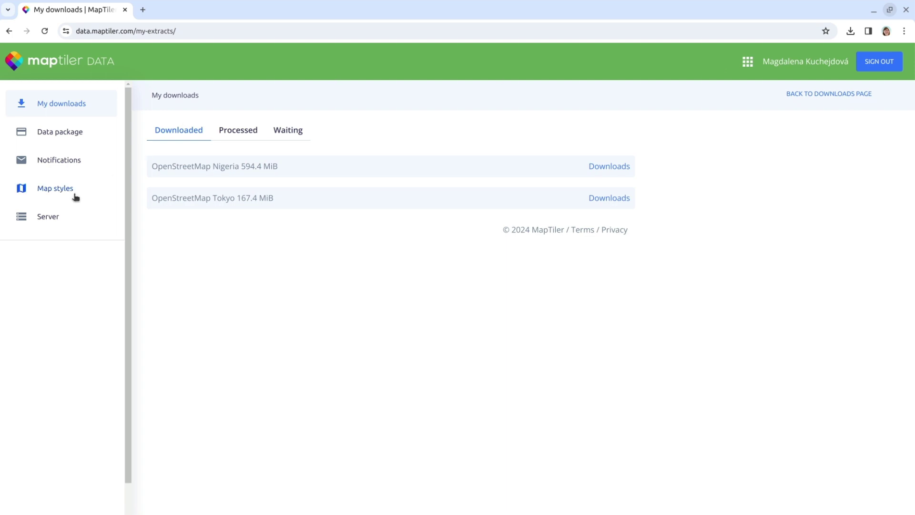
pyautogui.click(54, 190)
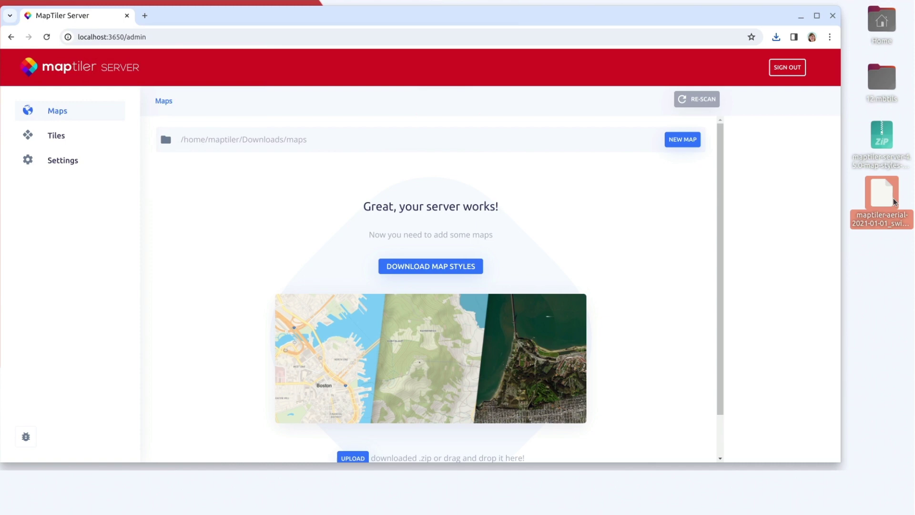
# Upload the map styles zip and the Zurich aerial .mbtiles to the server's Maps page.
pyautogui.keyDown('ctrl'); pyautogui.click(882, 138); pyautogui.keyUp('ctrl')
pyautogui.moveTo(881, 138); pyautogui.dragTo(614, 223)
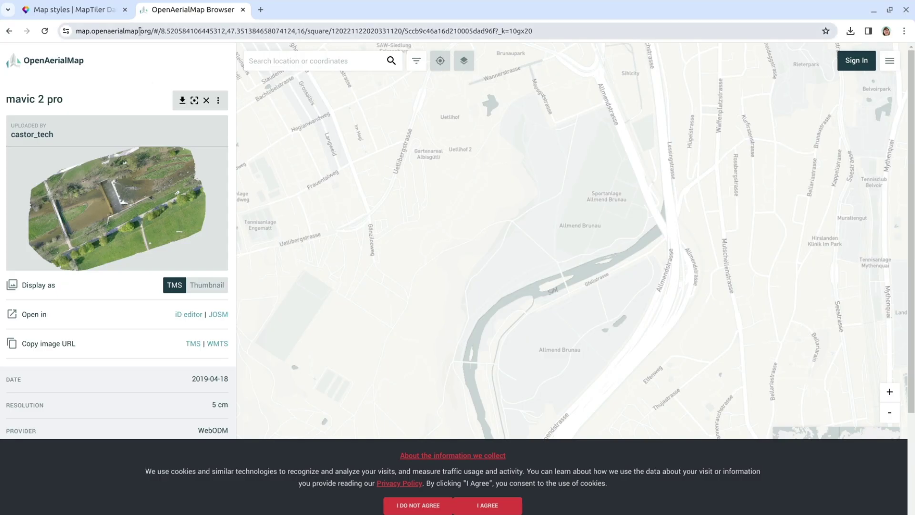
# Download the mavic 2 pro drone image from OpenAerialMap as a GeoTIFF.
pyautogui.moveTo(140, 31); pyautogui.dragTo(91, 32)
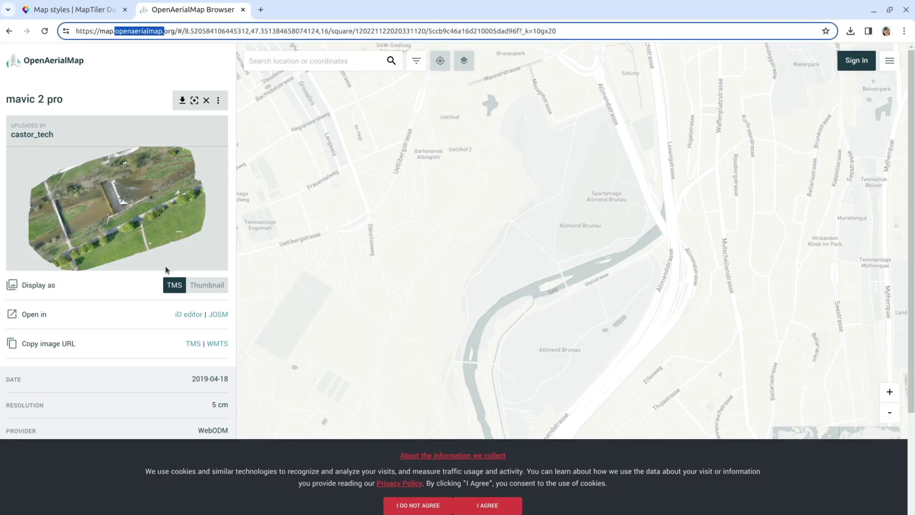
pyautogui.click(181, 101)
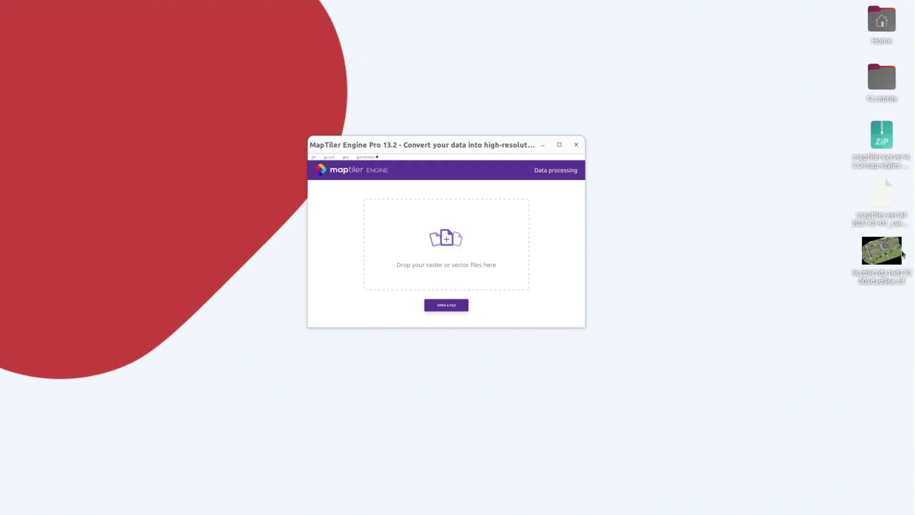
# Render the drone .tif to a GeoPackage in MapTiler Engine and add it to Server's Tiles.
pyautogui.click(888, 256)
pyautogui.moveTo(888, 252); pyautogui.dragTo(460, 244)
pyautogui.click(573, 317)
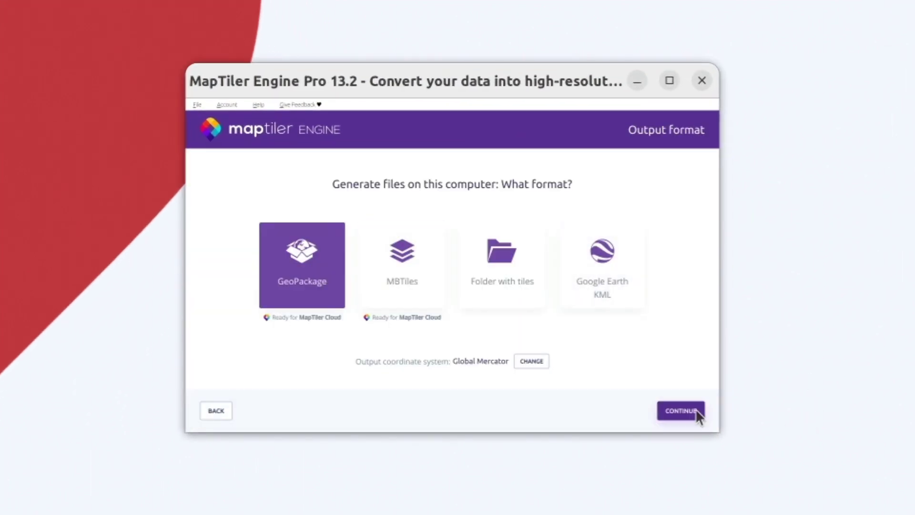
pyautogui.click(678, 410)
pyautogui.click(678, 411)
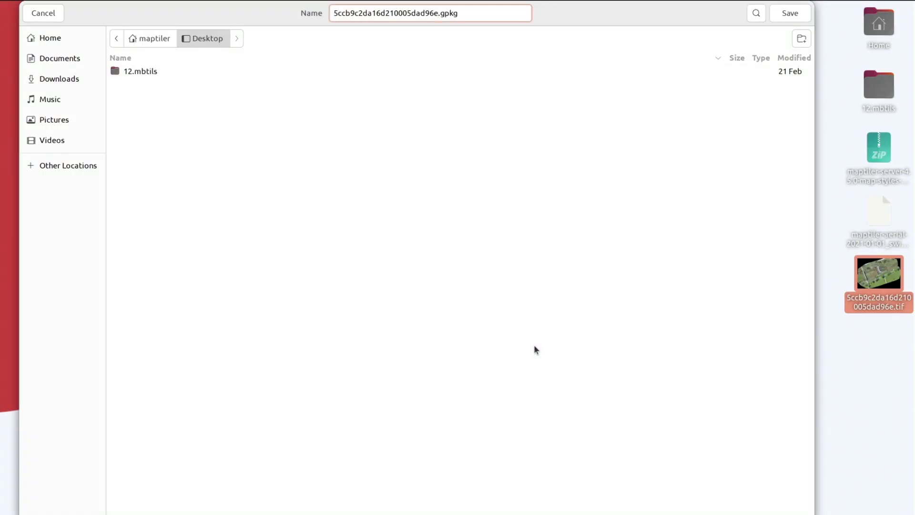
pyautogui.click(786, 15)
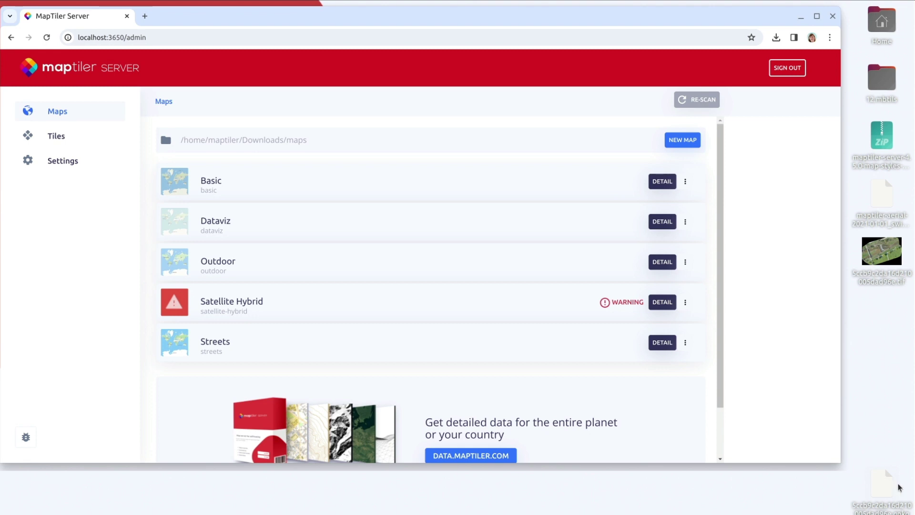
pyautogui.moveTo(899, 487); pyautogui.dragTo(592, 233)
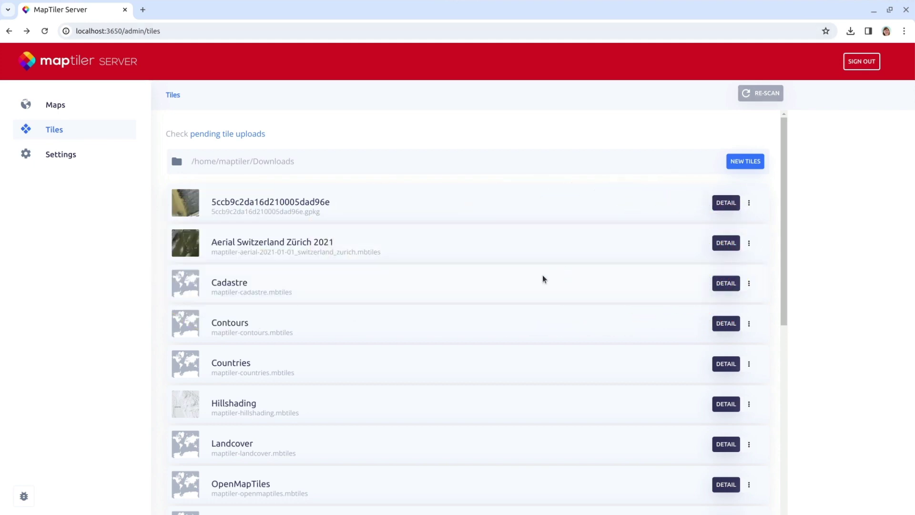
# Open the MapTiler Satellite (Virtual Tileset) details and its JSON editor.
pyautogui.scroll(-4, 428, 310)
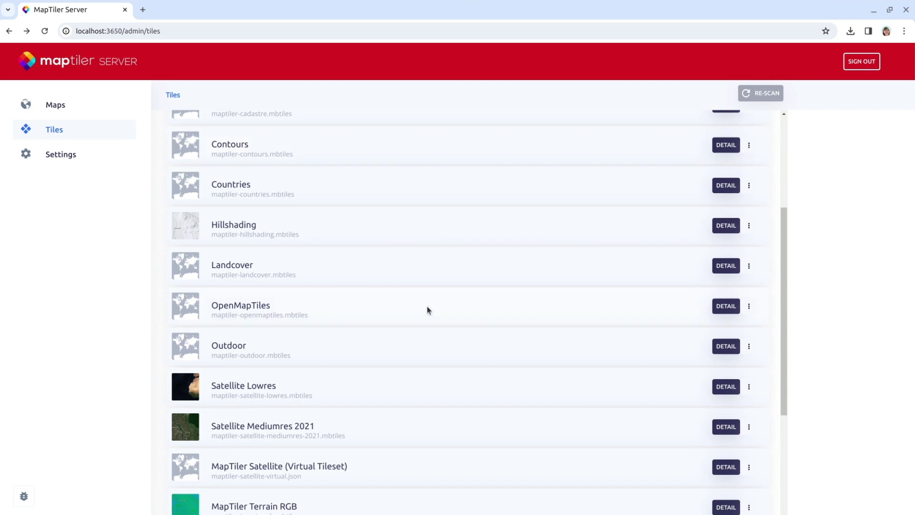
pyautogui.scroll(-3, 428, 311)
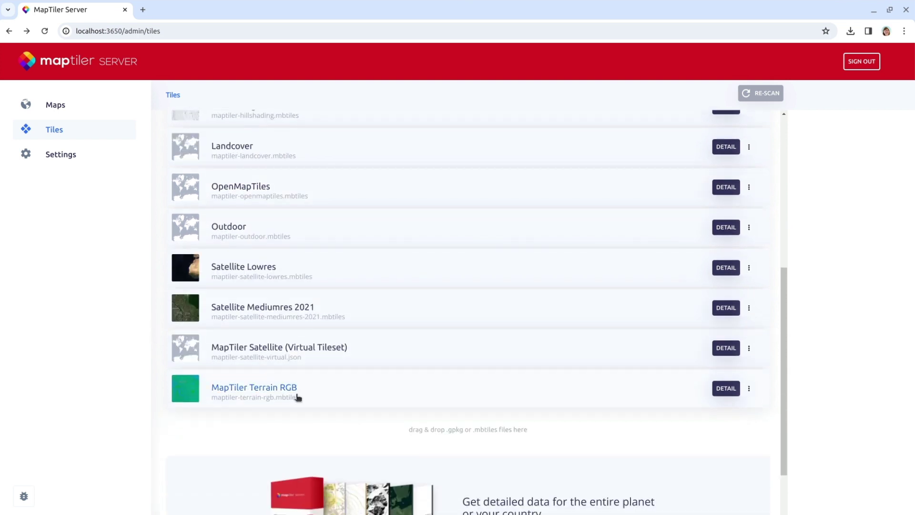
pyautogui.click(313, 348)
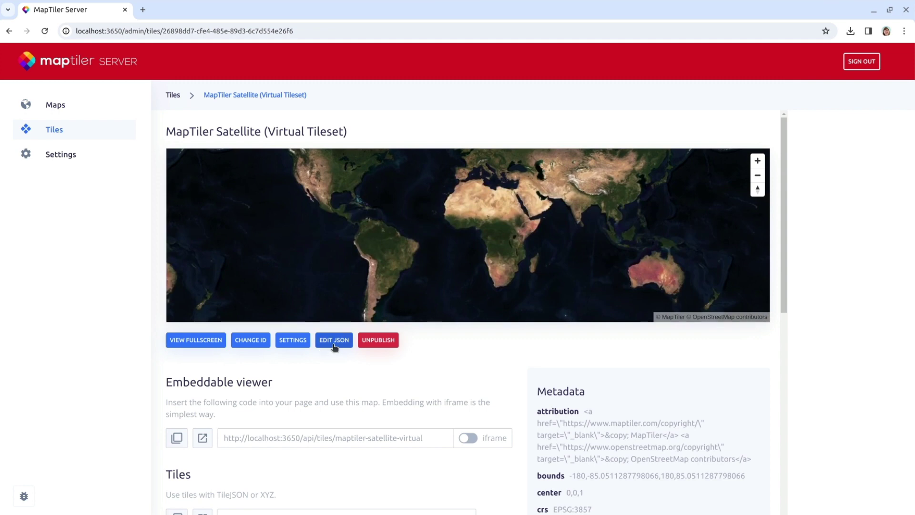
pyautogui.click(334, 340)
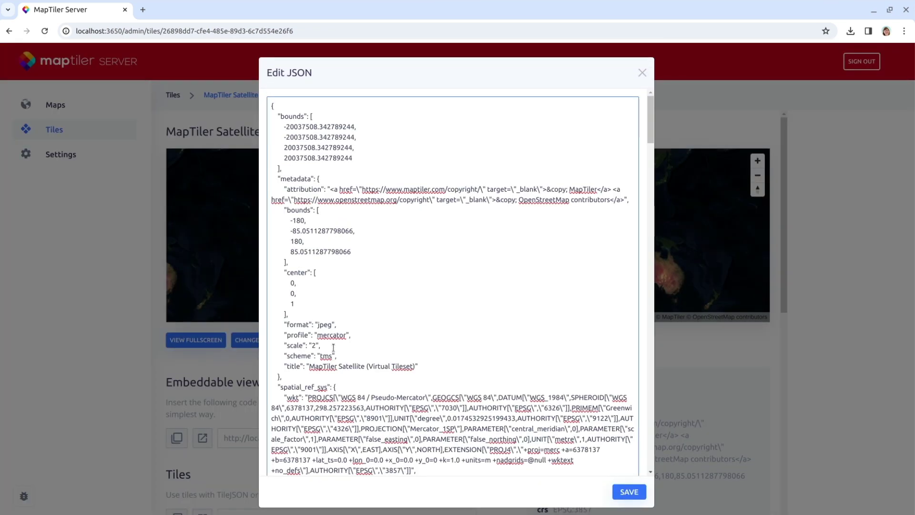
# Find 'virtual' to reach virtual_sources and select the first source's url.
pyautogui.hotkey('ctrl', 'f')
pyautogui.write('virtual')
pyautogui.press('Return')
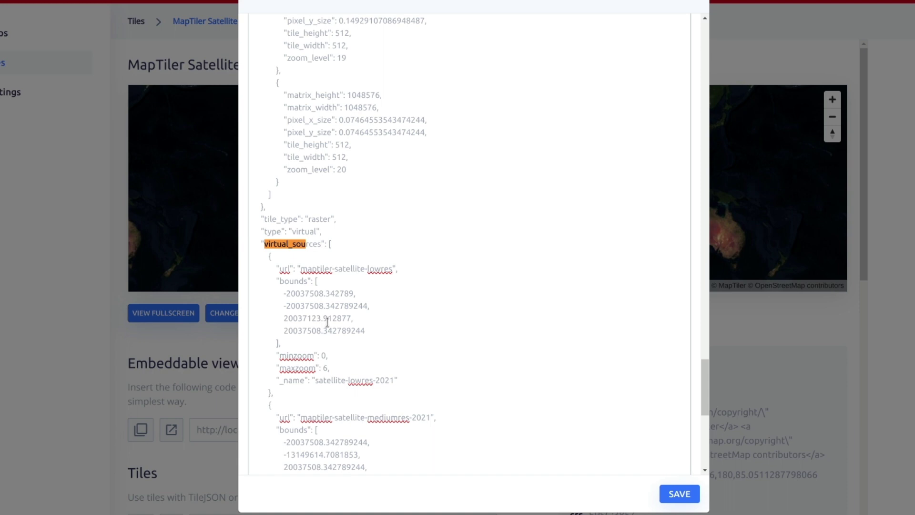
pyautogui.scroll(-5, 363, 323)
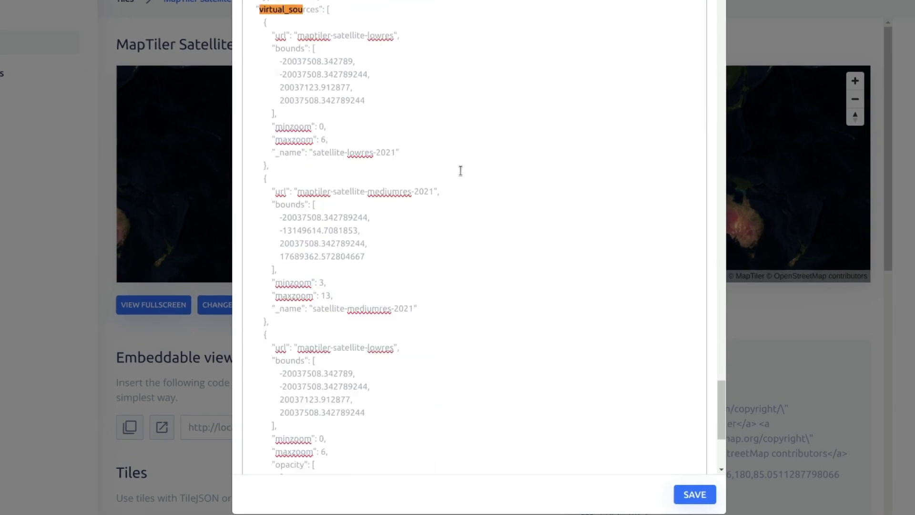
pyautogui.moveTo(395, 35); pyautogui.dragTo(295, 33)
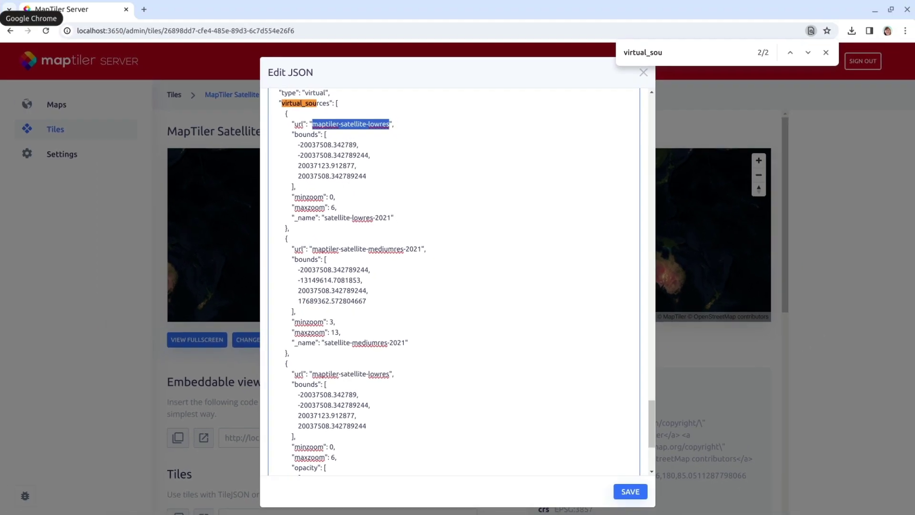
# Select and copy the docs' virtual_sources example with the mediumres satellite and Zurich aerial sources.
pyautogui.click(15, 26)
pyautogui.click(89, 101)
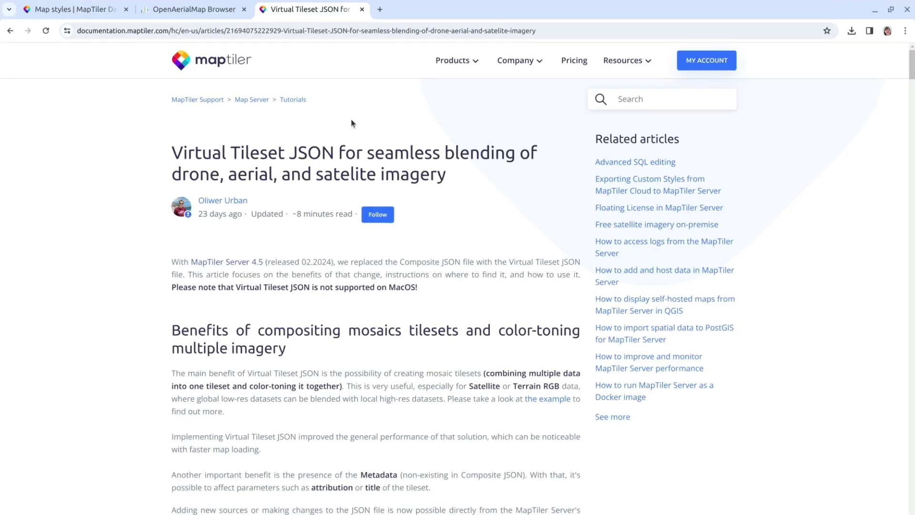
pyautogui.scroll(-20, 236, 176)
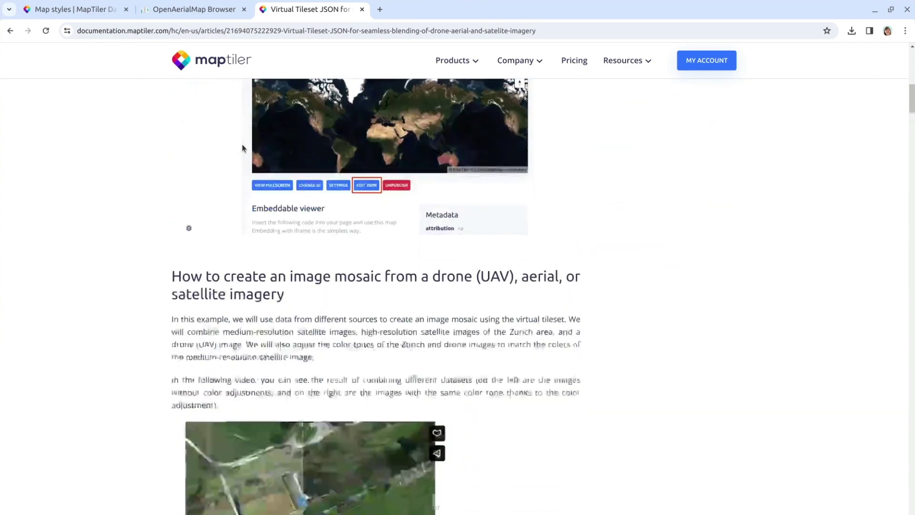
pyautogui.scroll(-15, 243, 148)
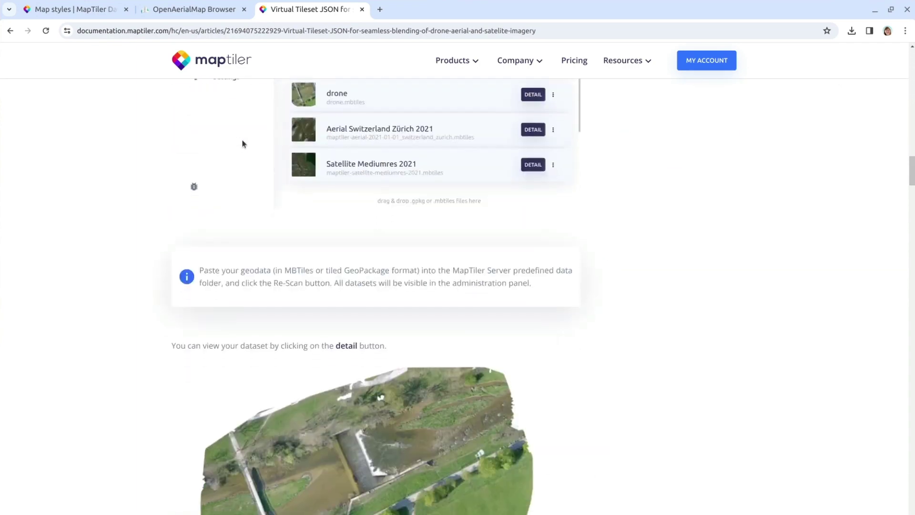
pyautogui.scroll(-8, 243, 144)
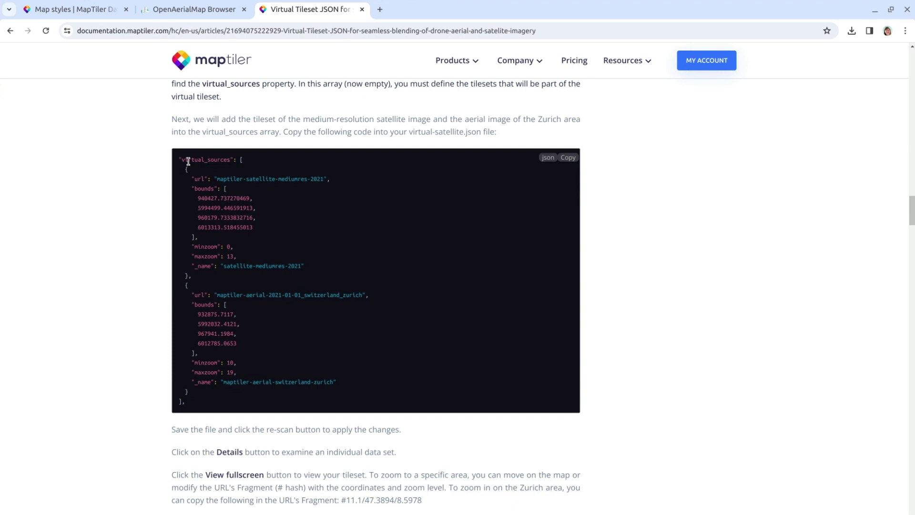
pyautogui.moveTo(179, 159); pyautogui.dragTo(310, 407)
pyautogui.hotkey('ctrl', 'c')
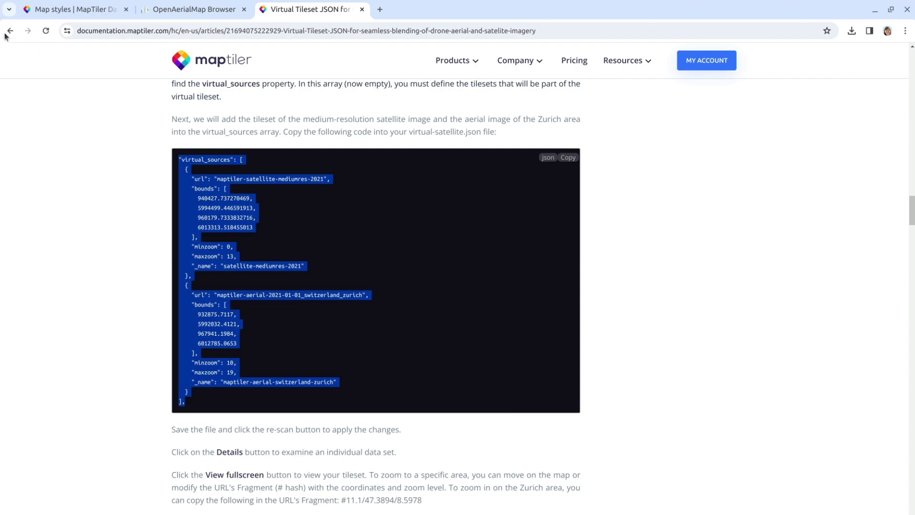
# Replace the tileset's virtual_sources block with the copied example, save, and close the find bar.
pyautogui.moveTo(5, 36)
pyautogui.click(46, 133)
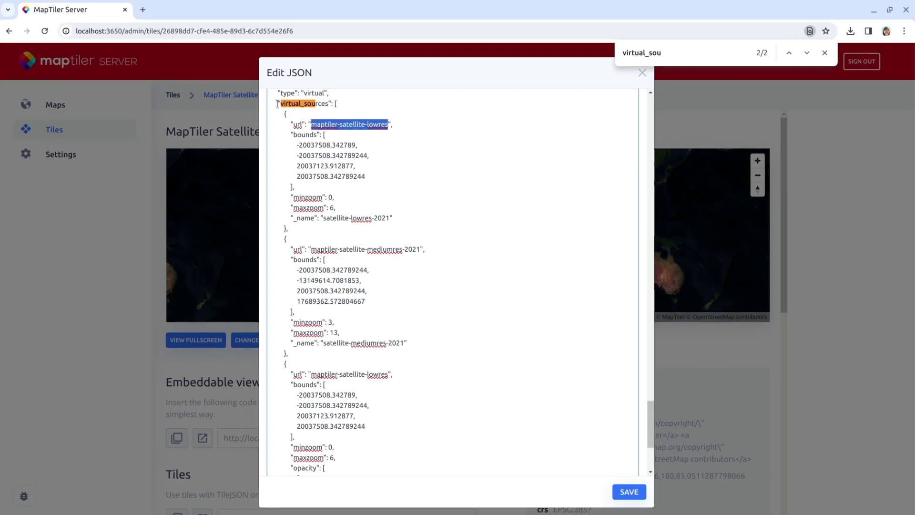
pyautogui.moveTo(276, 103); pyautogui.dragTo(365, 425)
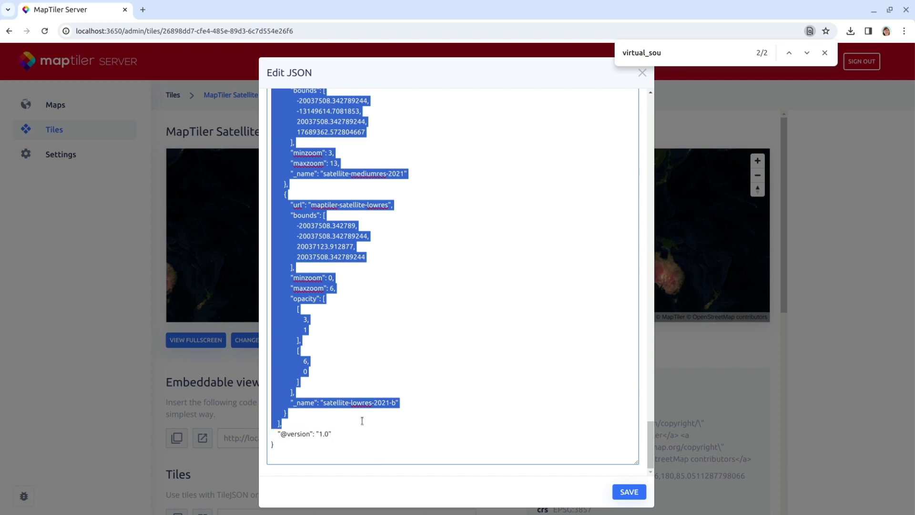
pyautogui.hotkey('ctrl', 'v')
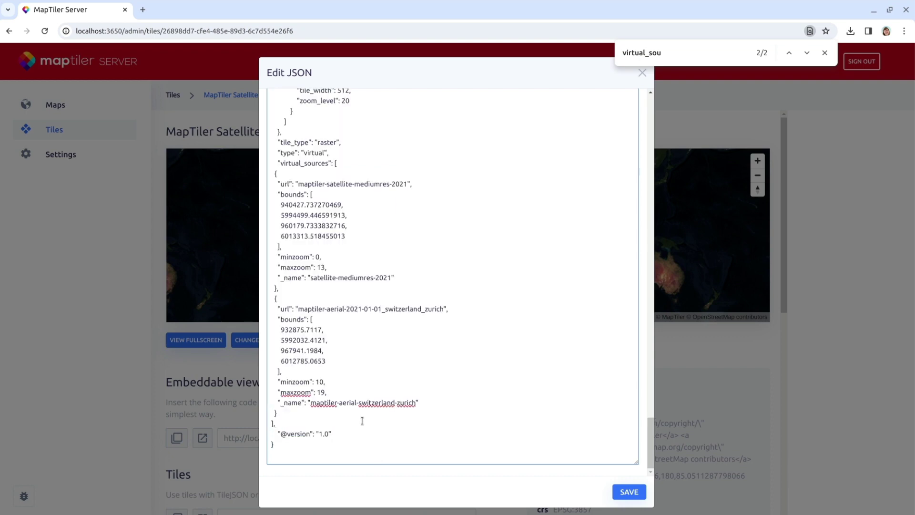
pyautogui.click(628, 492)
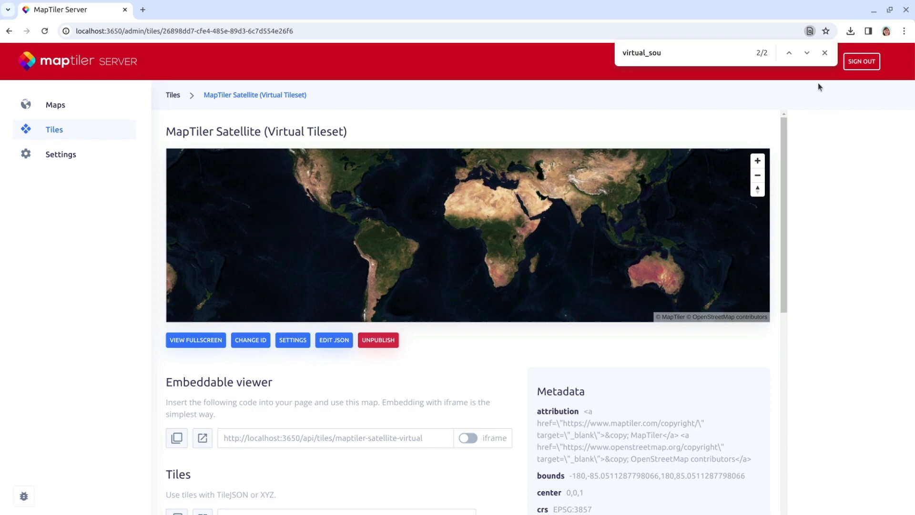
pyautogui.click(825, 54)
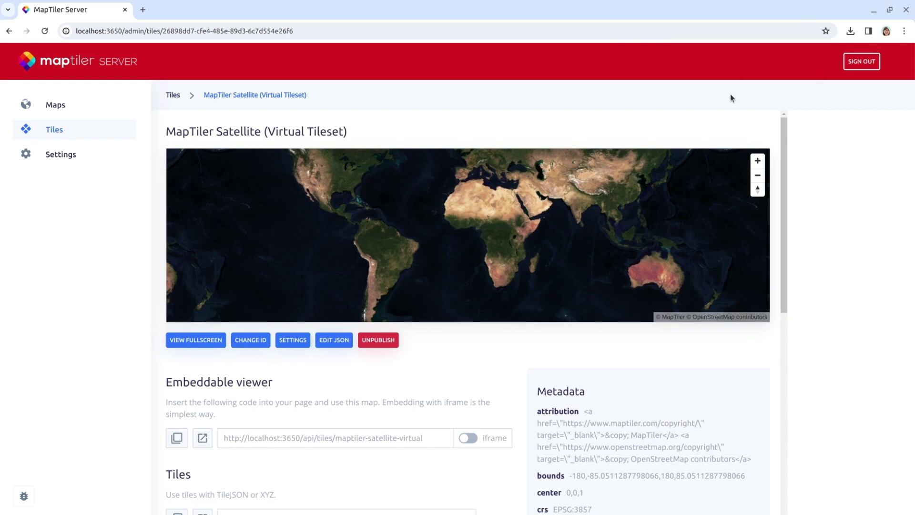
# Re-scan the tiles and reopen the virtual tileset's details.
pyautogui.click(174, 96)
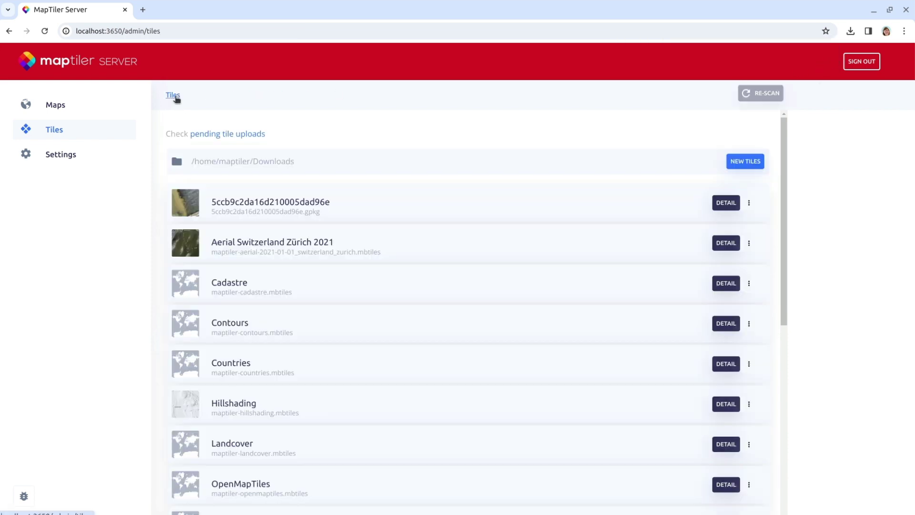
pyautogui.click(765, 97)
pyautogui.scroll(-4, 664, 393)
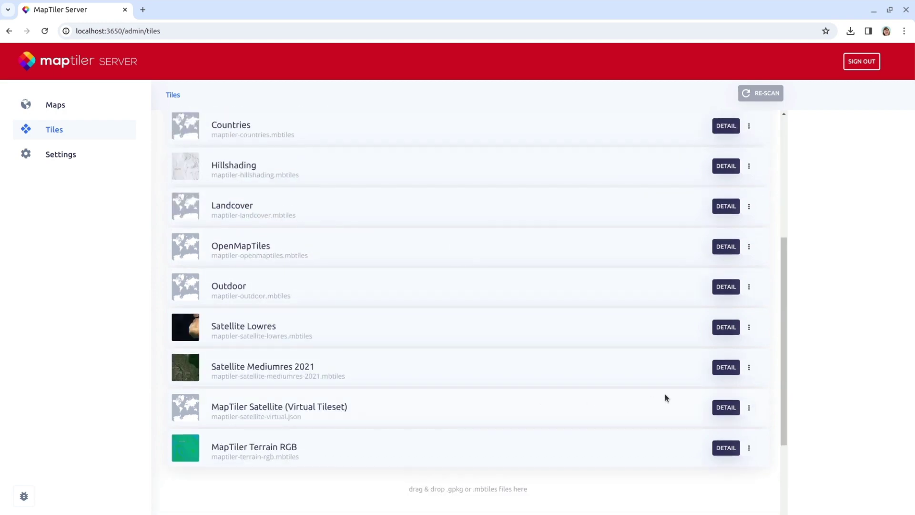
pyautogui.click(724, 406)
# Preview the virtual tileset full-screen over Zurich's aerial patch, then return to the admin tab.
pyautogui.click(186, 340)
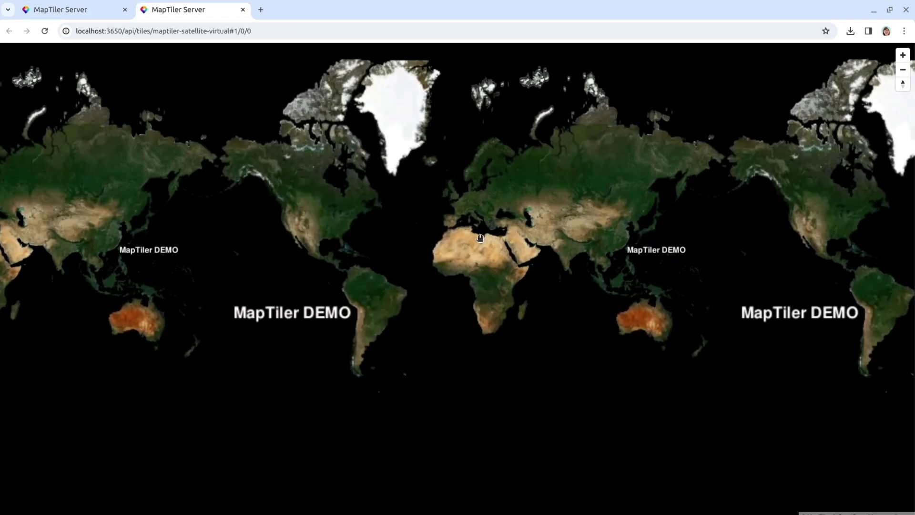
pyautogui.scroll(2, 469, 217)
pyautogui.scroll(8, 469, 217)
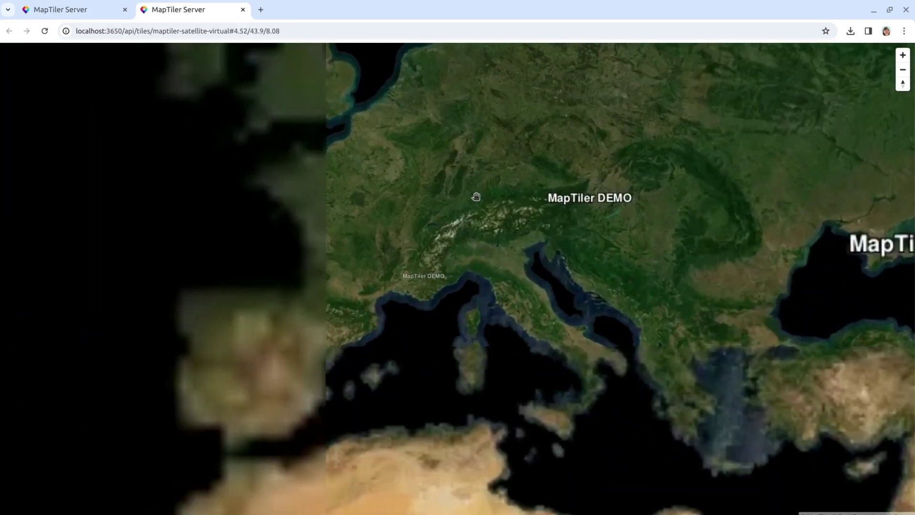
pyautogui.scroll(5, 469, 190)
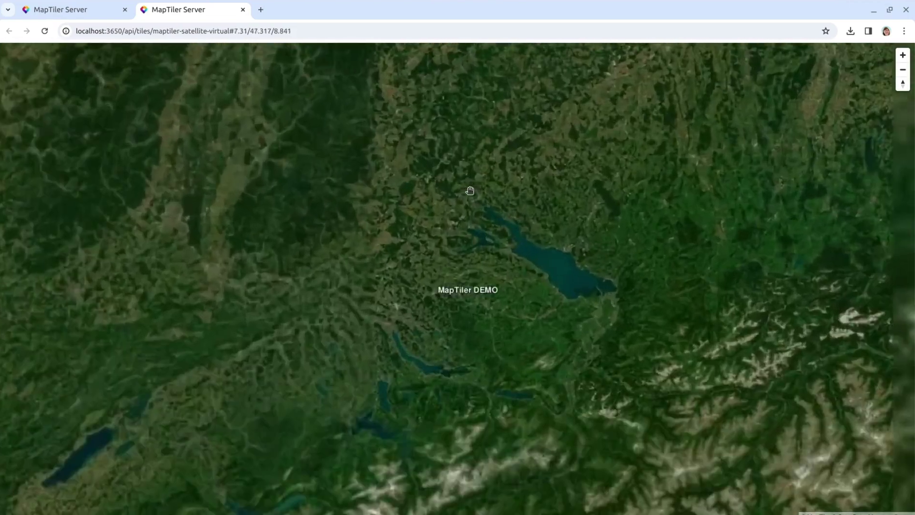
pyautogui.scroll(2, 365, 391)
pyautogui.scroll(5, 364, 391)
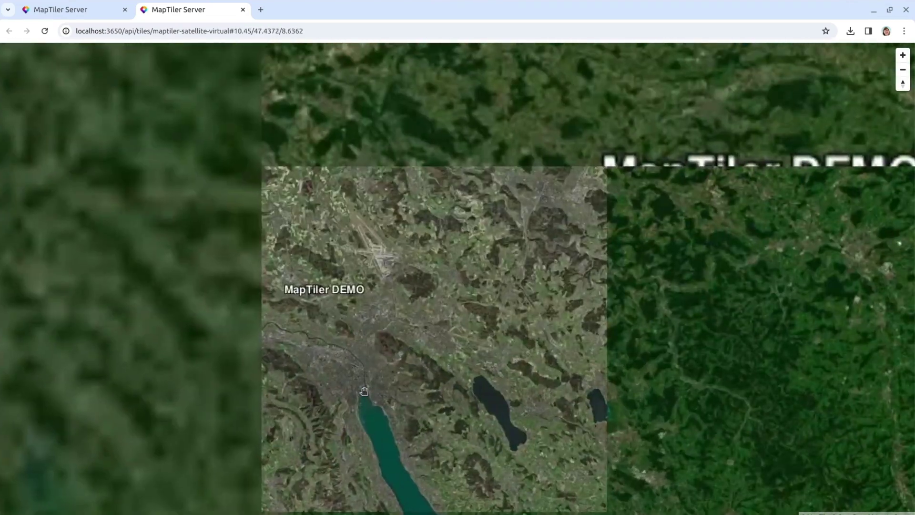
pyautogui.moveTo(374, 398); pyautogui.dragTo(375, 293)
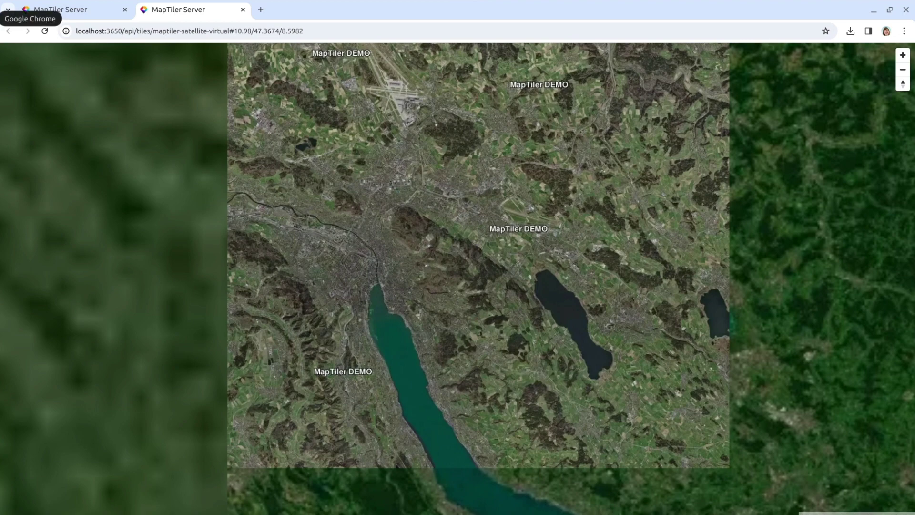
pyautogui.hotkey('ctrl', 'shift', 'Tab')
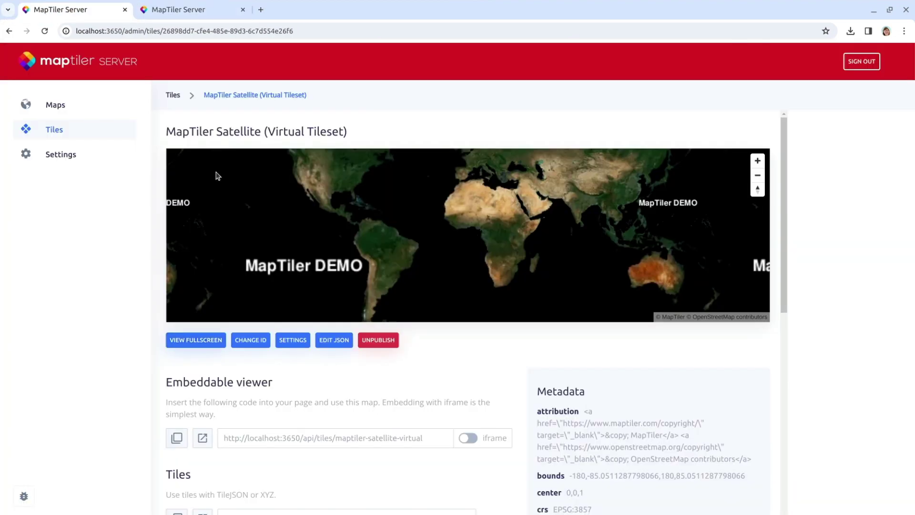
# Open the tileset JSON editor and copy the docs' gamma pixel_operation example.
pyautogui.click(333, 340)
pyautogui.scroll(-15, 360, 304)
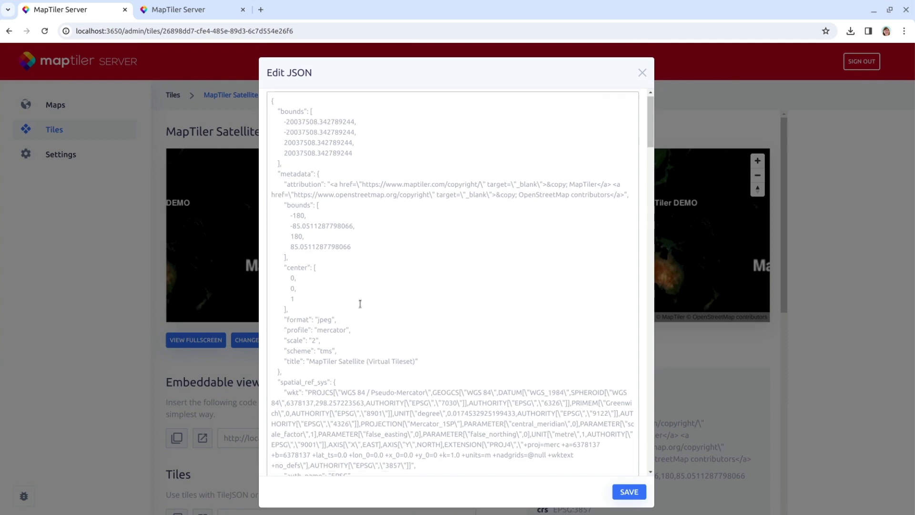
pyautogui.scroll(-20, 360, 303)
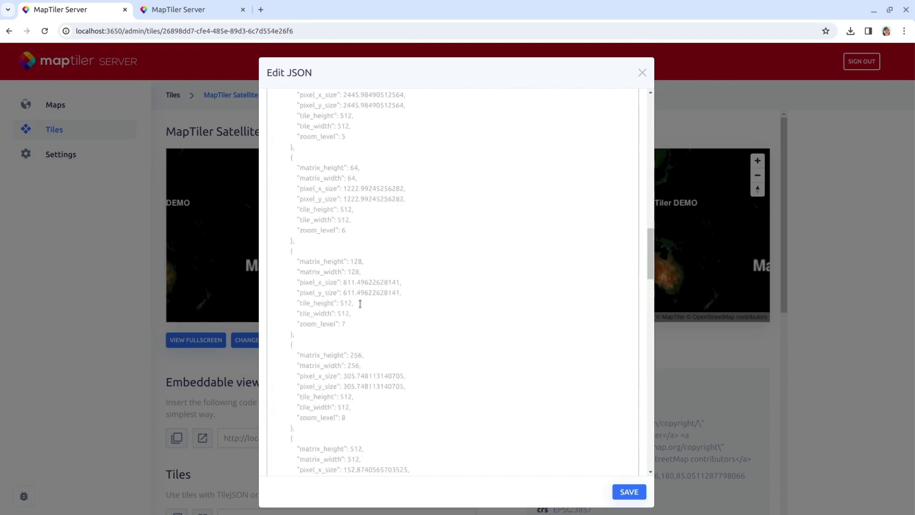
pyautogui.scroll(-6, 359, 303)
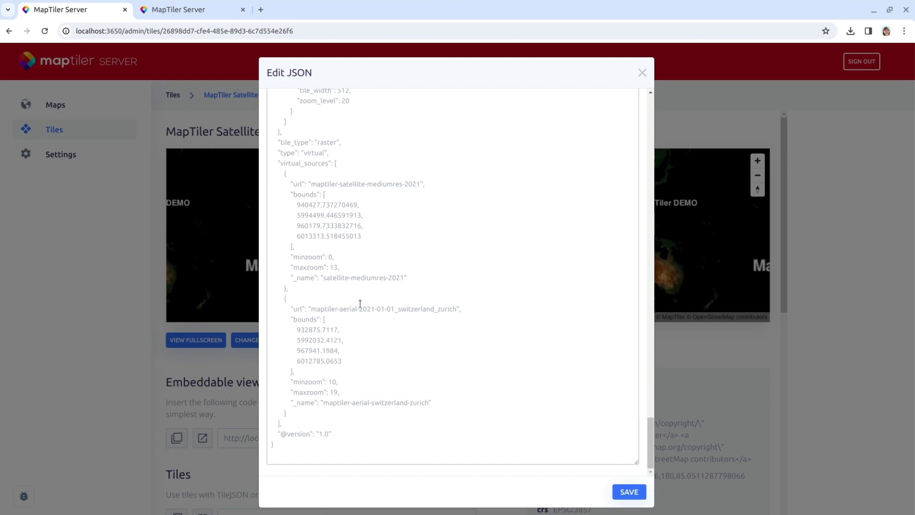
pyautogui.hotkey('alt', 'Tab')
pyautogui.scroll(-8, 616, 288)
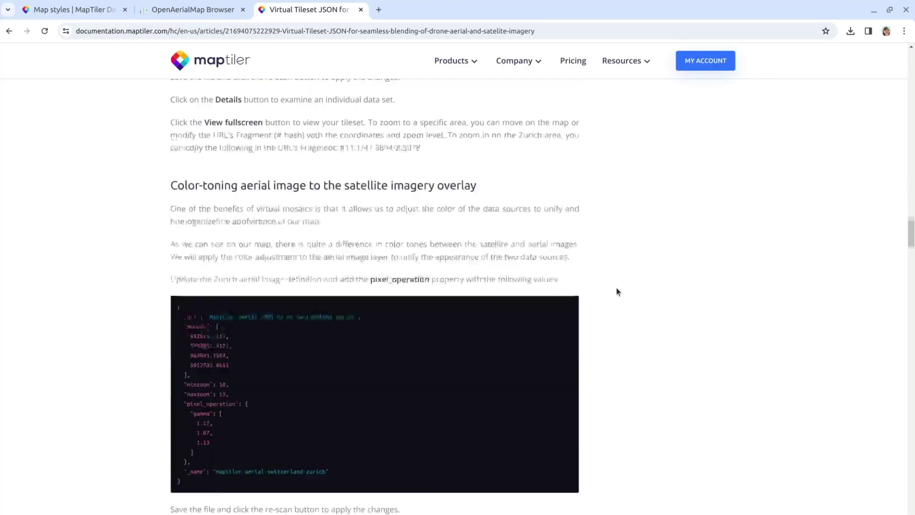
pyautogui.moveTo(182, 247); pyautogui.dragTo(337, 410)
pyautogui.hotkey('ctrl', 'c')
pyautogui.hotkey('alt', 'Tab')
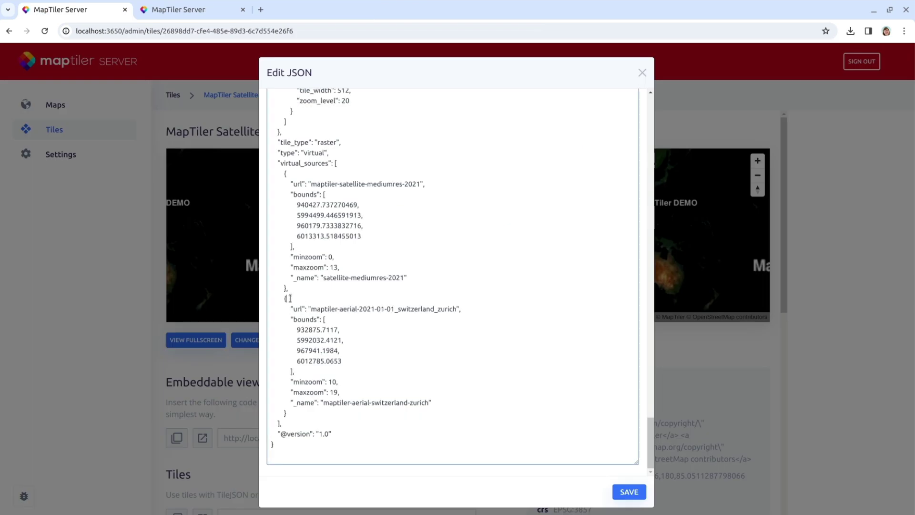
# Replace the Zurich aerial source with the gamma 1.17, 1.07, 1.13 version, fix the brace, and save.
pyautogui.moveTo(290, 300); pyautogui.dragTo(359, 415)
pyautogui.hotkey('ctrl', 'v')
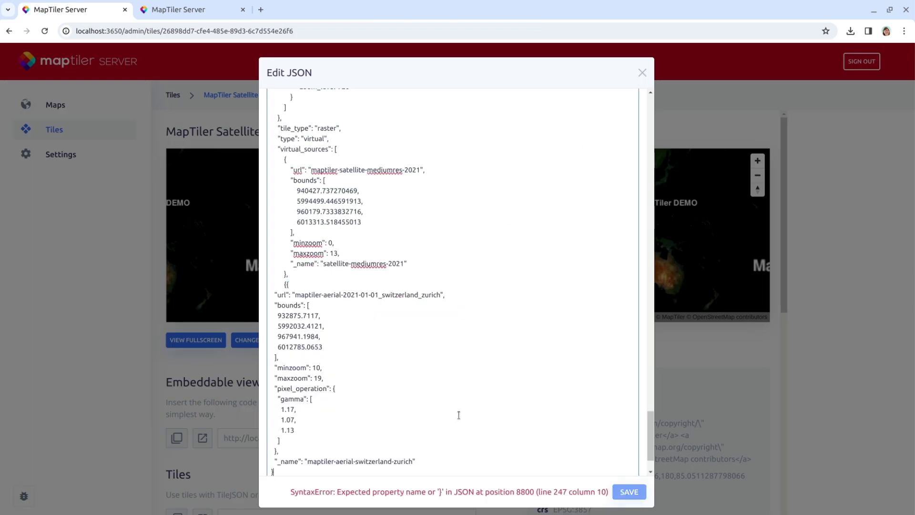
pyautogui.press('BackSpace')
pyautogui.scroll(-2, 429, 382)
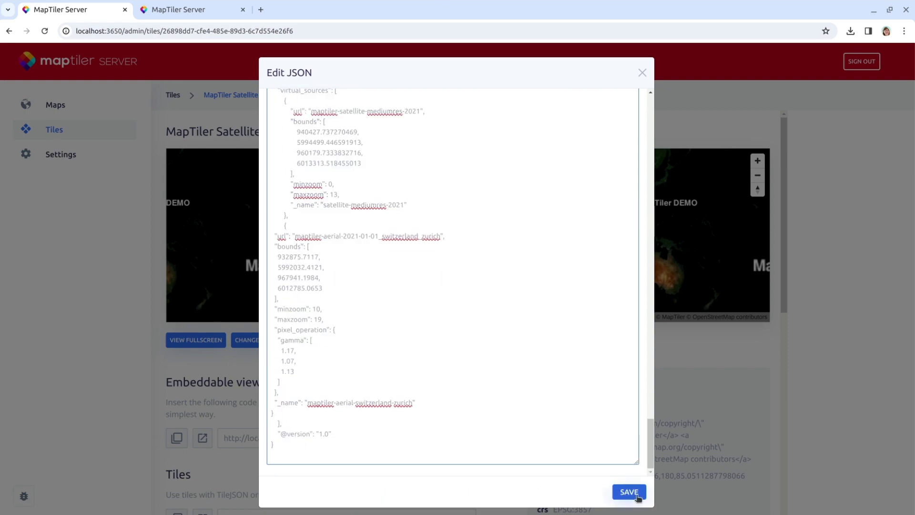
pyautogui.click(629, 491)
# Inspect the gamma-adjusted Zurich aerial imagery on the full-screen map.
pyautogui.hotkey('ctrl', 'Tab')
pyautogui.scroll(-5, 548, 276)
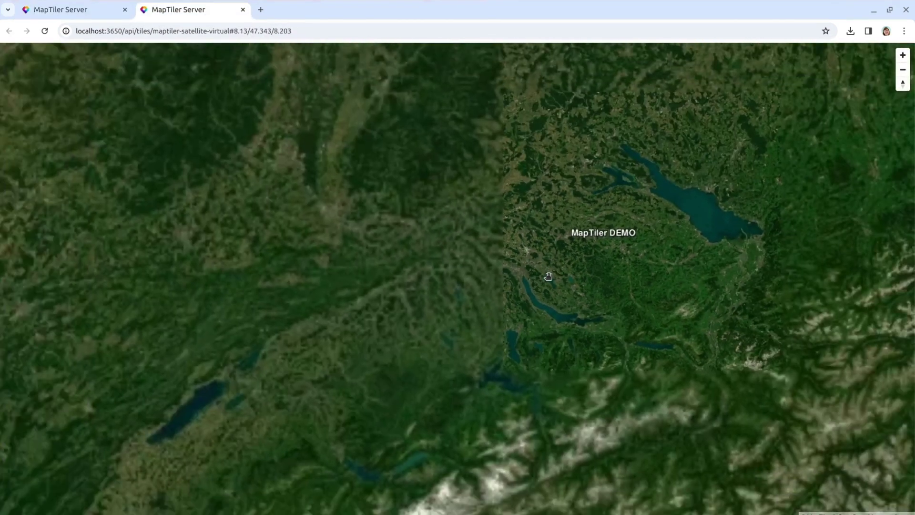
pyautogui.scroll(3, 548, 277)
pyautogui.scroll(4, 548, 277)
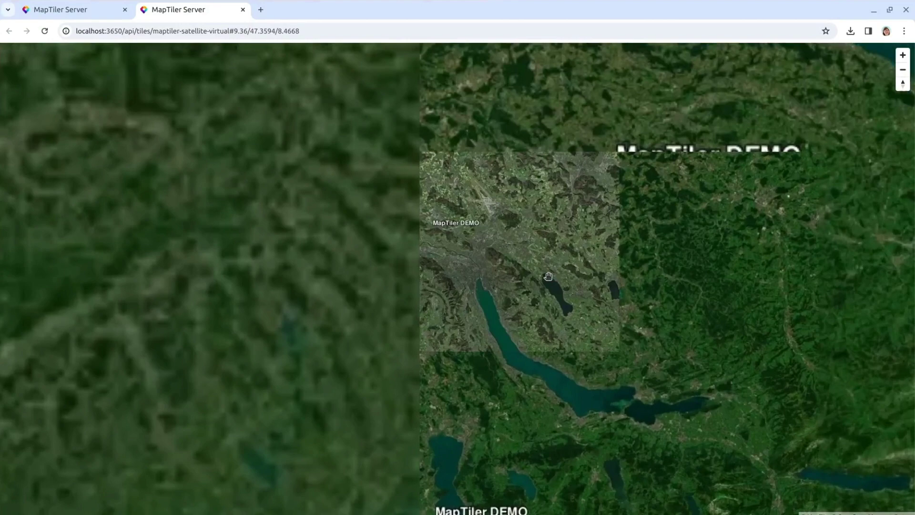
pyautogui.scroll(2, 548, 276)
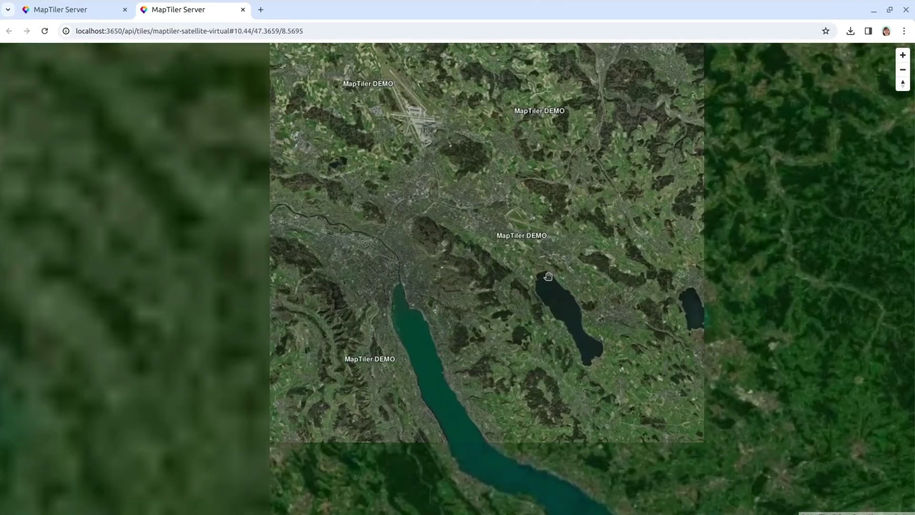
pyautogui.scroll(-1, 548, 277)
# Return to the admin and open the virtual tileset's details page.
pyautogui.hotkey('ctrl', '1')
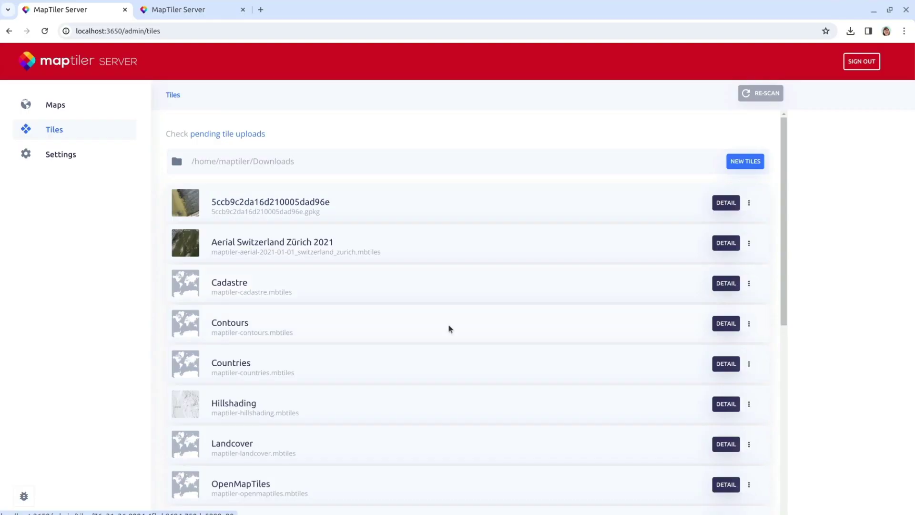
pyautogui.scroll(-3, 468, 361)
pyautogui.scroll(-3, 470, 360)
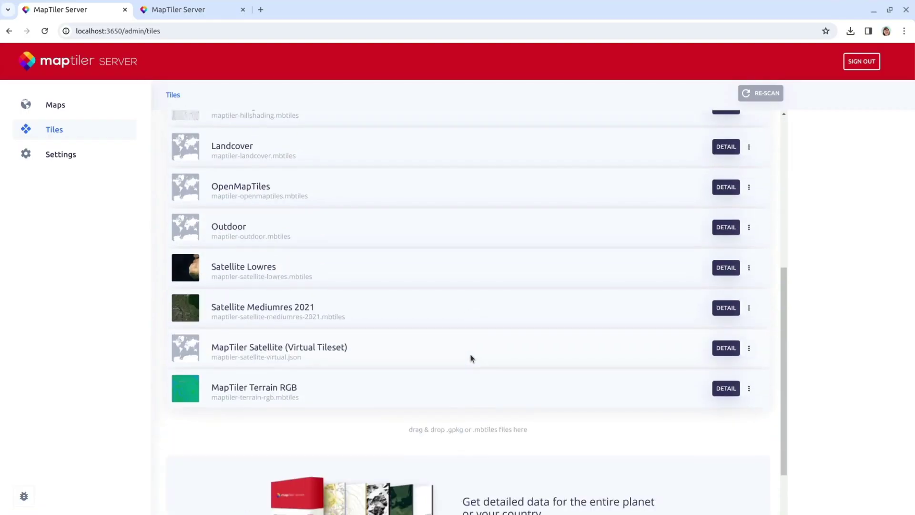
pyautogui.click(730, 349)
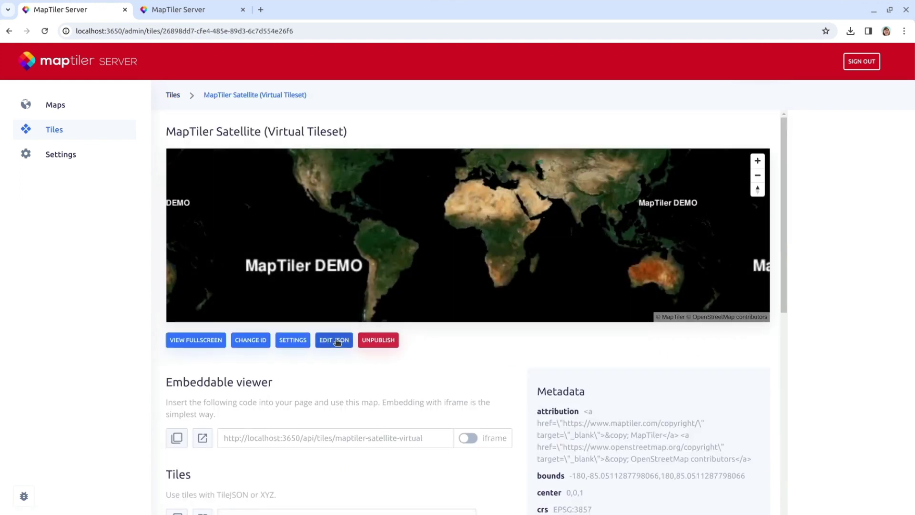
# Give the Zurich aerial source an "opacity": [[12,0],[16,1]] fade in the JSON and save.
pyautogui.click(336, 341)
pyautogui.scroll(-5, 356, 333)
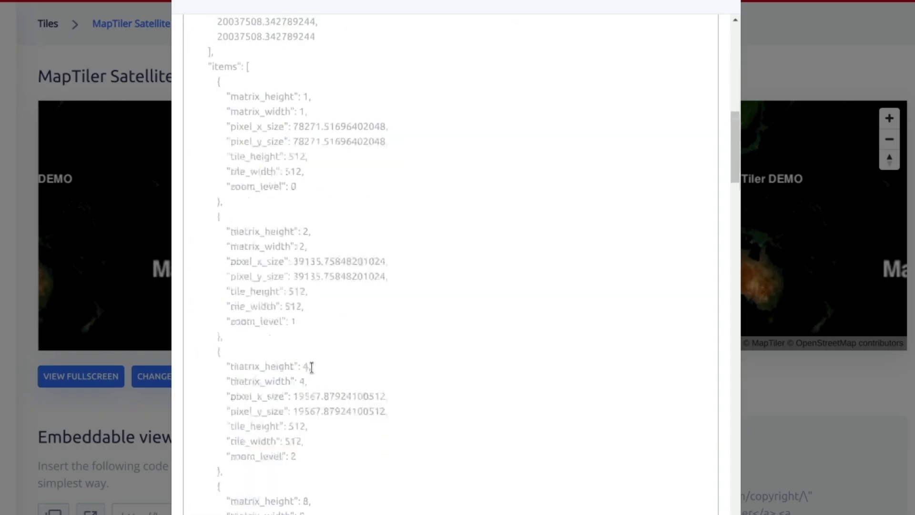
pyautogui.scroll(-20, 311, 366)
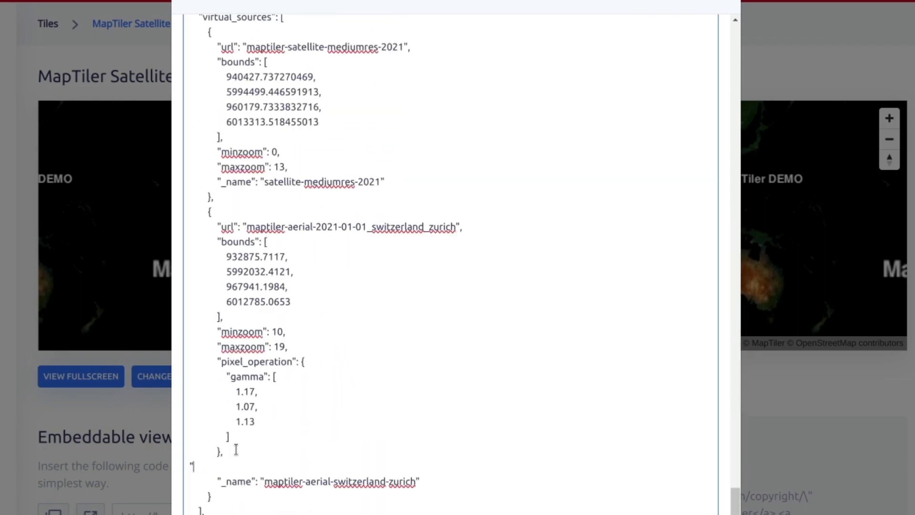
pyautogui.write('opacity: [[12,0')
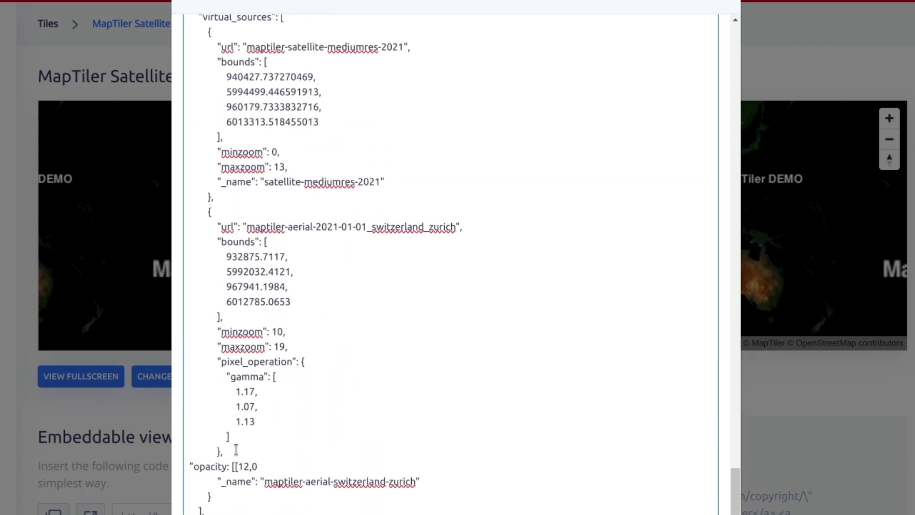
pyautogui.write('],[16,1]],')
pyautogui.press('Home')
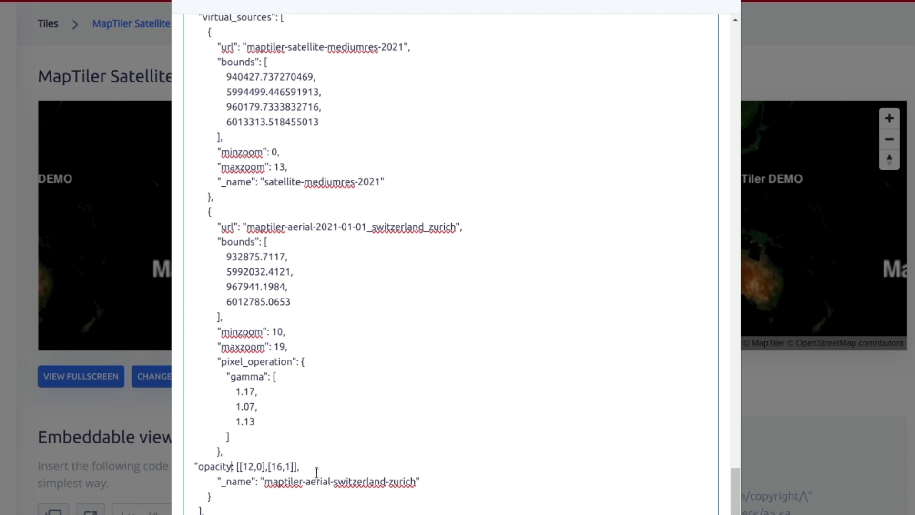
pyautogui.write('"')
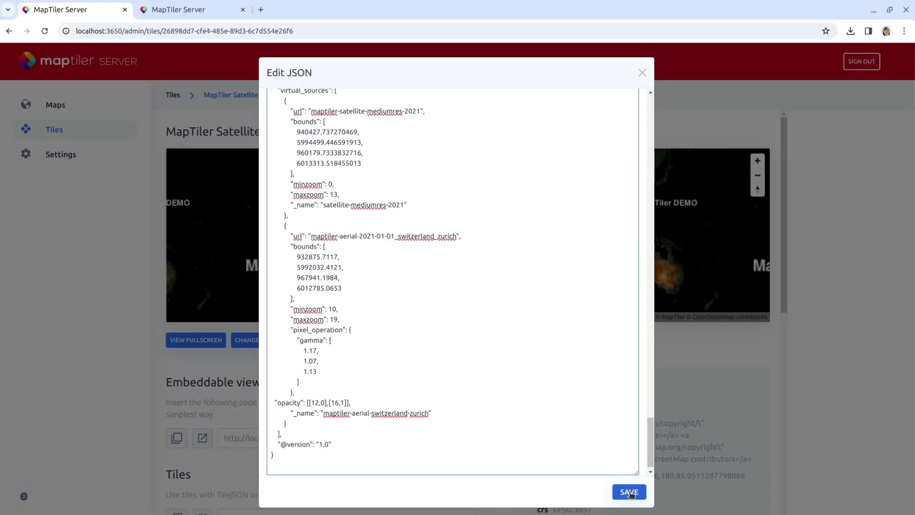
pyautogui.click(629, 491)
# Preview the tileset full screen to check the Swiss aerial imagery.
pyautogui.click(104, 380)
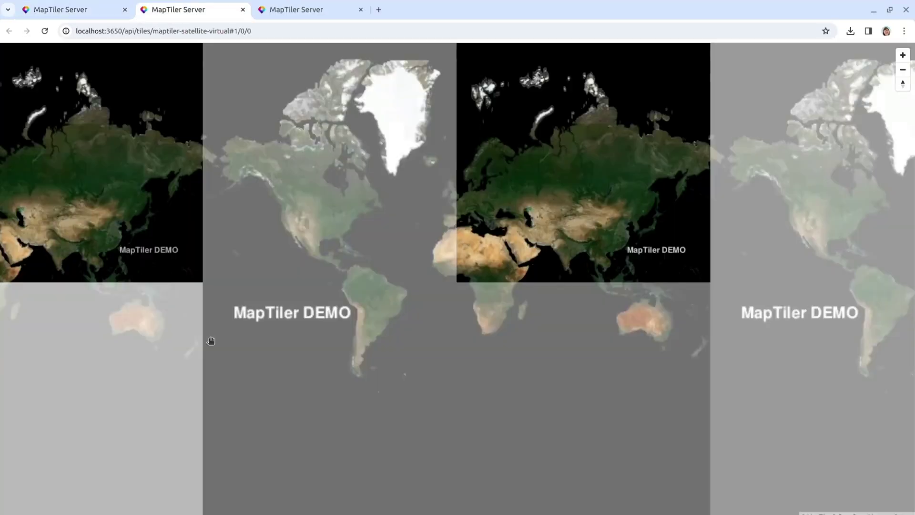
pyautogui.scroll(10, 465, 218)
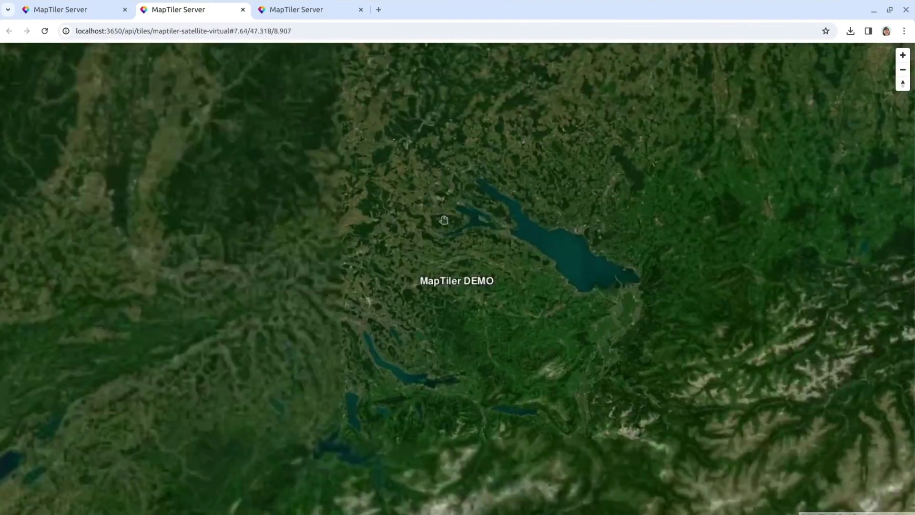
pyautogui.scroll(8, 444, 219)
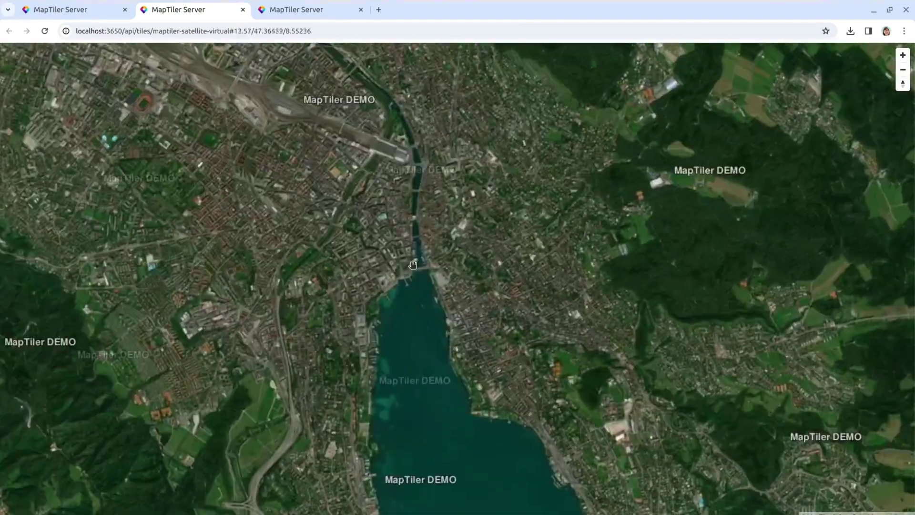
pyautogui.scroll(-7, 413, 264)
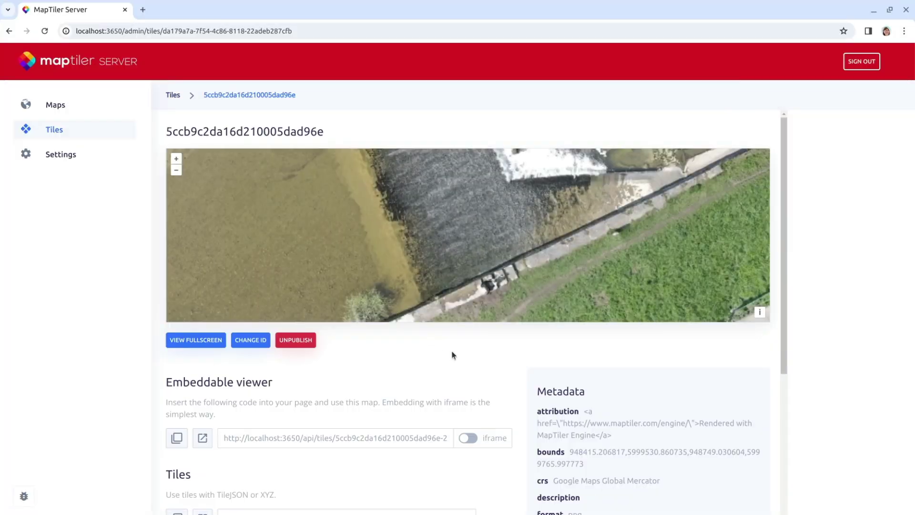
# Inspect the drone tileset's bounds and id metadata values.
pyautogui.scroll(-2, 453, 353)
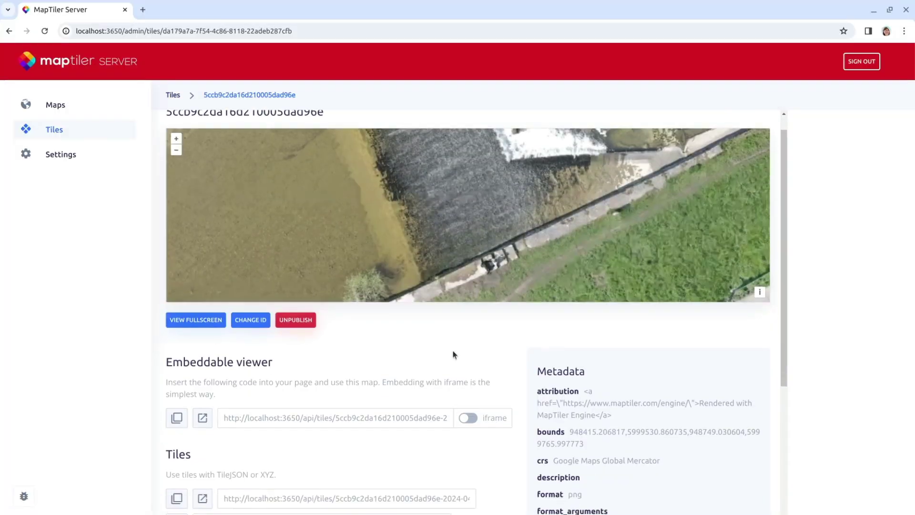
pyautogui.scroll(-3, 453, 354)
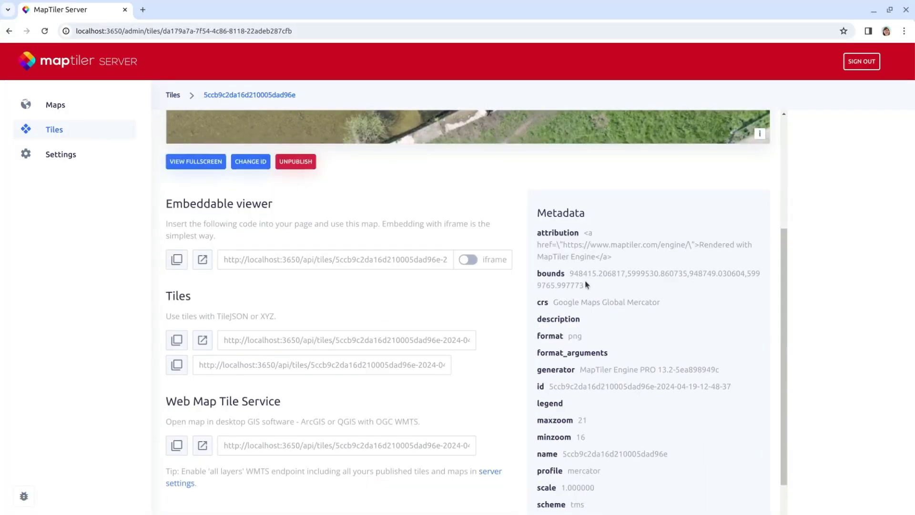
pyautogui.moveTo(587, 287); pyautogui.dragTo(571, 274)
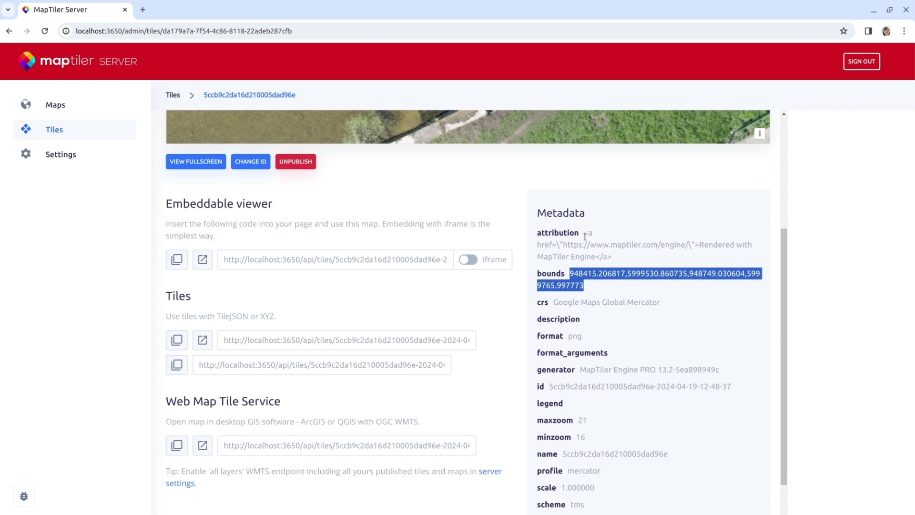
pyautogui.click(616, 292)
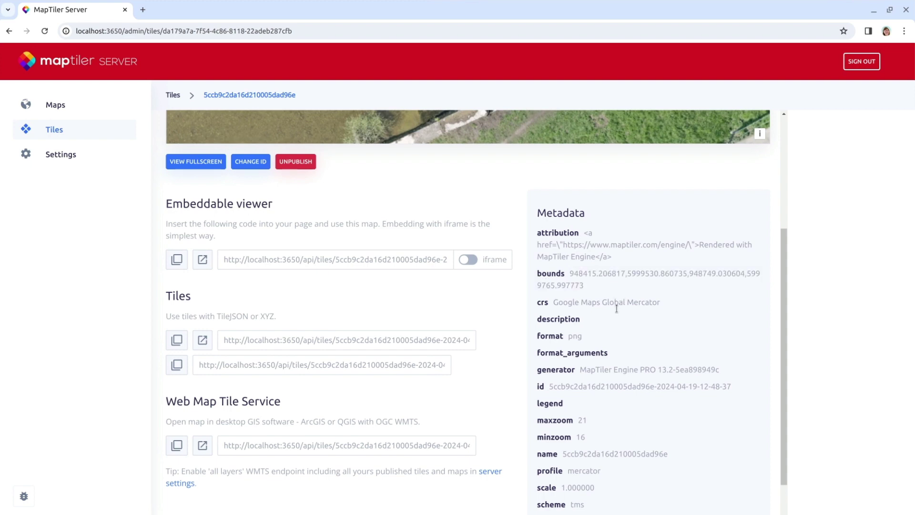
pyautogui.moveTo(722, 388); pyautogui.dragTo(550, 389)
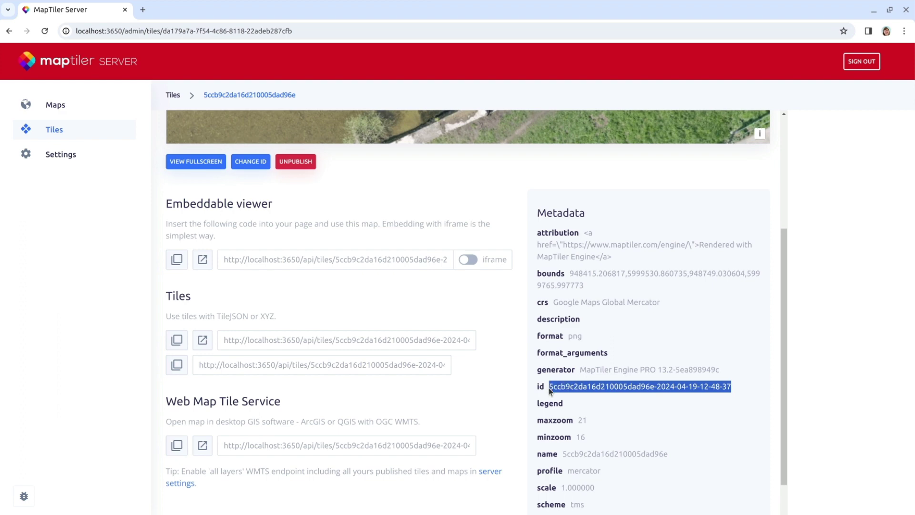
# Change the drone tileset's ID to 'drone' and save it.
pyautogui.click(240, 162)
pyautogui.click(544, 282)
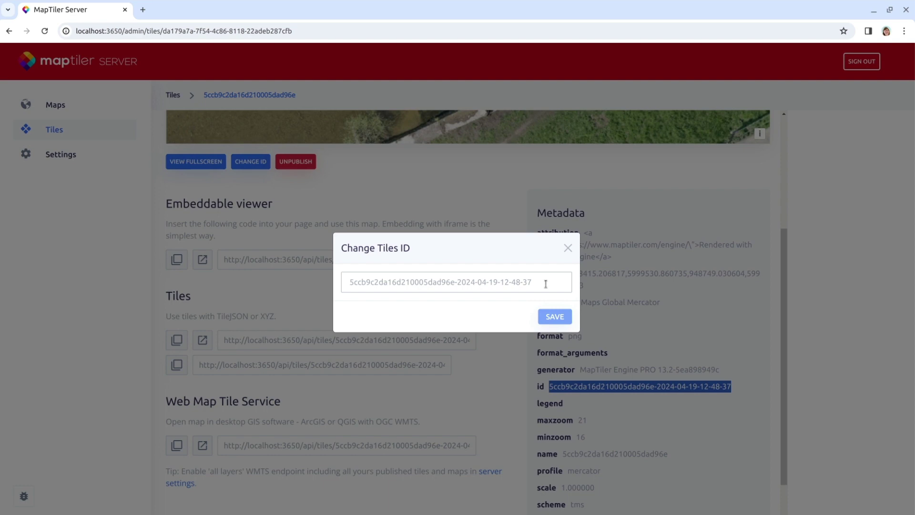
pyautogui.hotkey('ctrl', 'a')
pyautogui.write('drone')
pyautogui.click(549, 319)
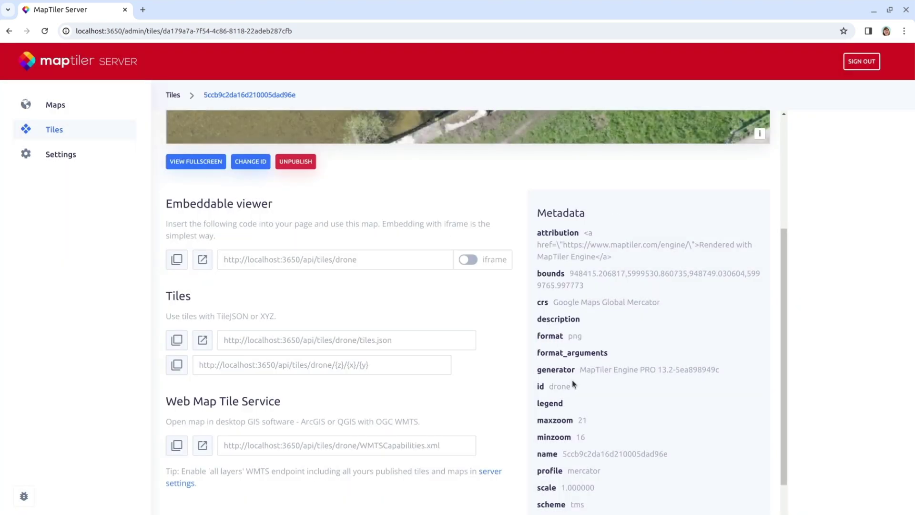
pyautogui.moveTo(577, 387); pyautogui.dragTo(531, 388)
# Open MapTiler Satellite (Virtual Tileset) from the Tiles list and edit its JSON.
pyautogui.click(171, 96)
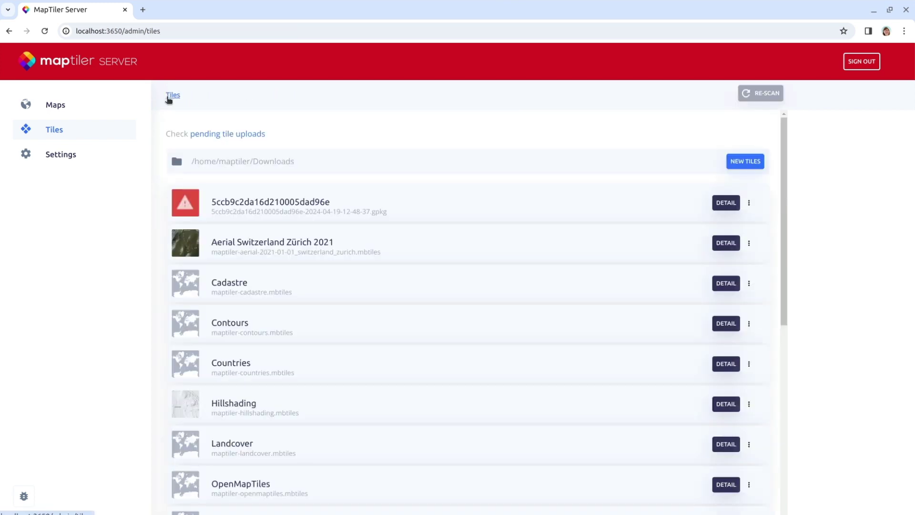
pyautogui.scroll(-5, 420, 362)
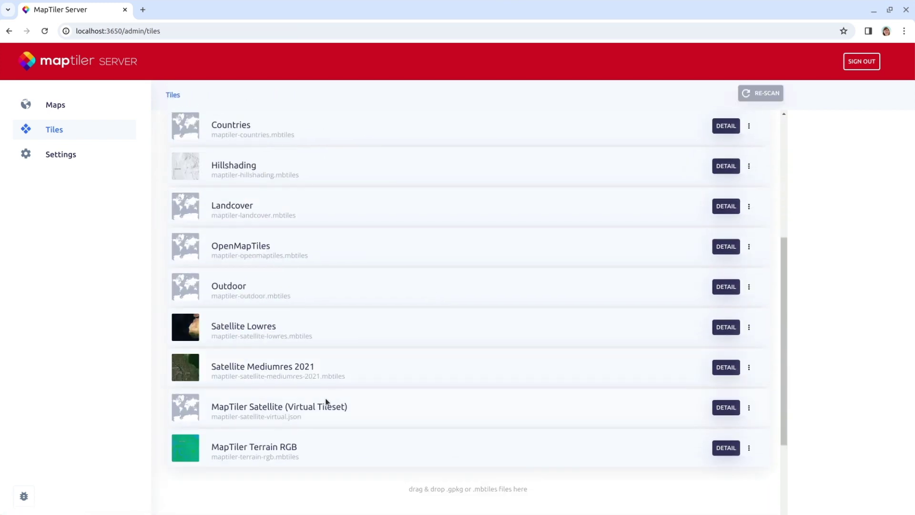
pyautogui.click(316, 406)
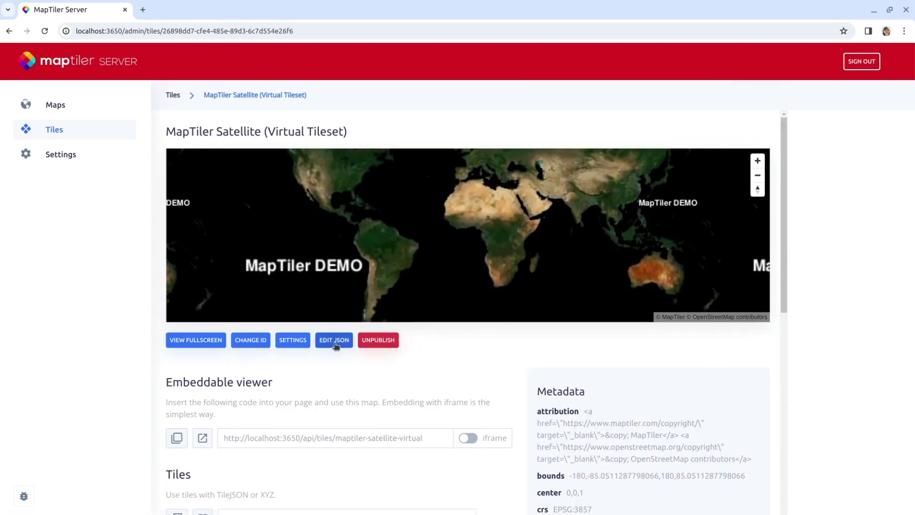
pyautogui.click(335, 340)
# Append the aerial-drone layer (url drone, zoom 16–21, opacity 16→19), remove the stray comma, and save.
pyautogui.scroll(-15, 427, 267)
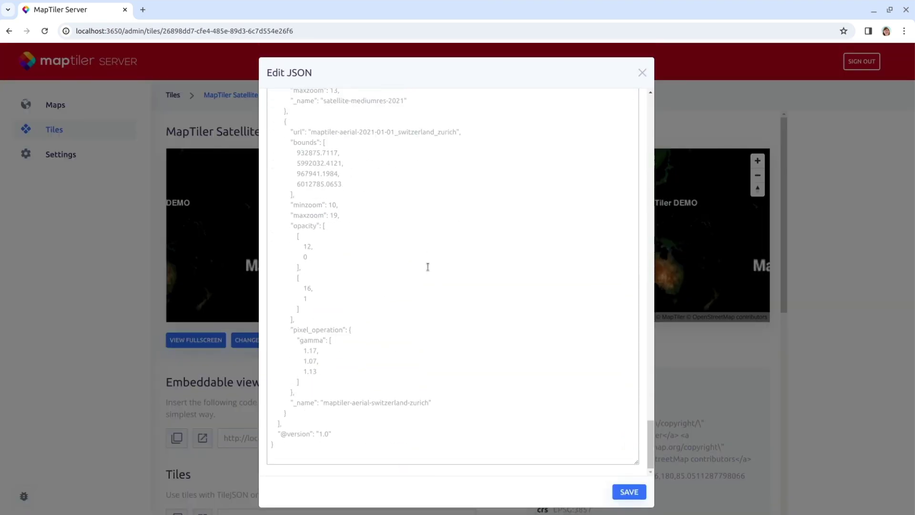
pyautogui.click(303, 414)
pyautogui.hotkey('ctrl', 'v')
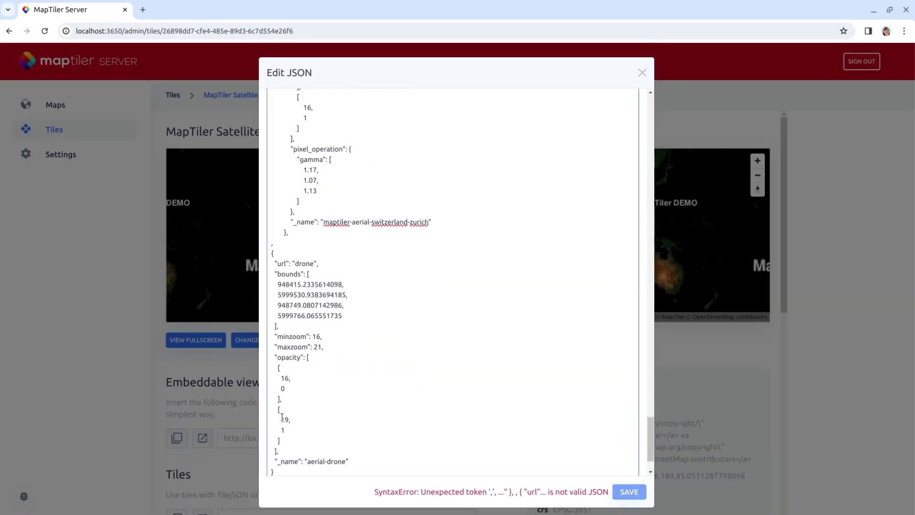
pyautogui.click(284, 242)
pyautogui.press('BackSpace')
pyautogui.press('BackSpace')
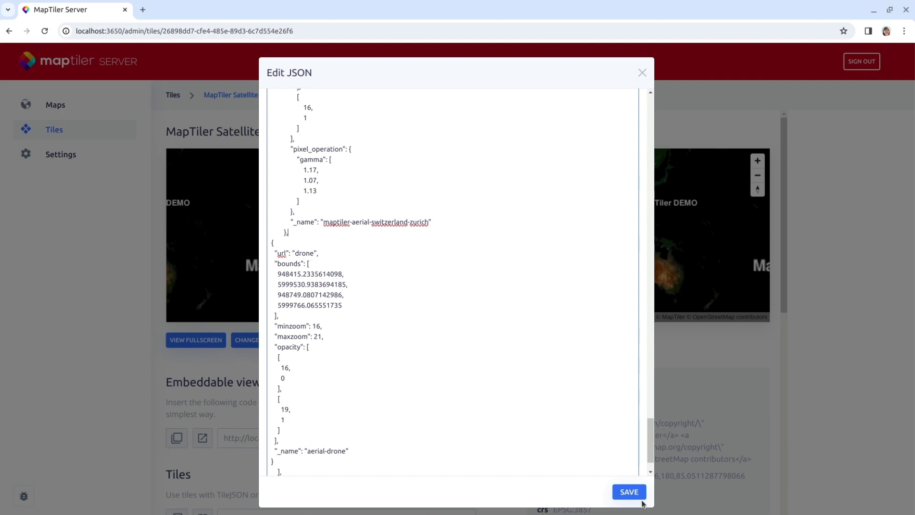
pyautogui.click(634, 495)
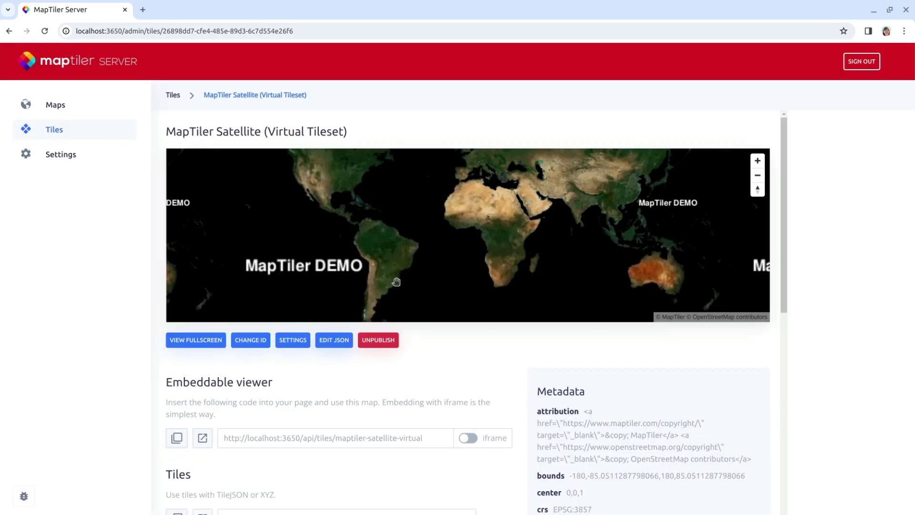
# View the virtual tileset full screen near zoom 18.5 over the Zurich weir, then return to the admin tab.
pyautogui.click(204, 339)
pyautogui.scroll(5, 468, 205)
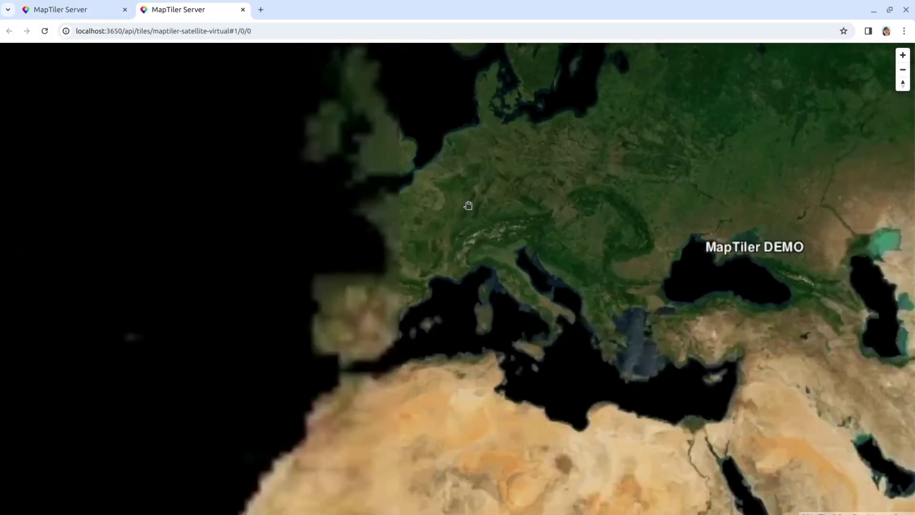
pyautogui.scroll(10, 468, 205)
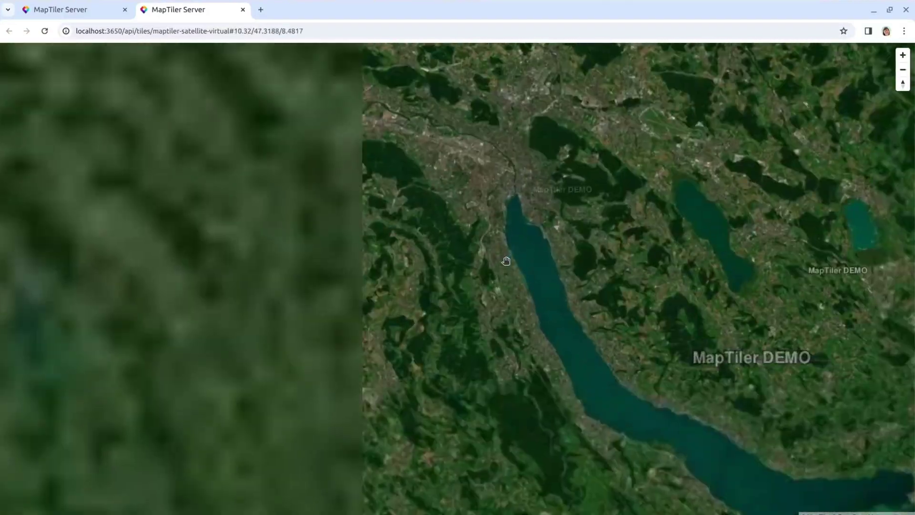
pyautogui.scroll(10, 506, 261)
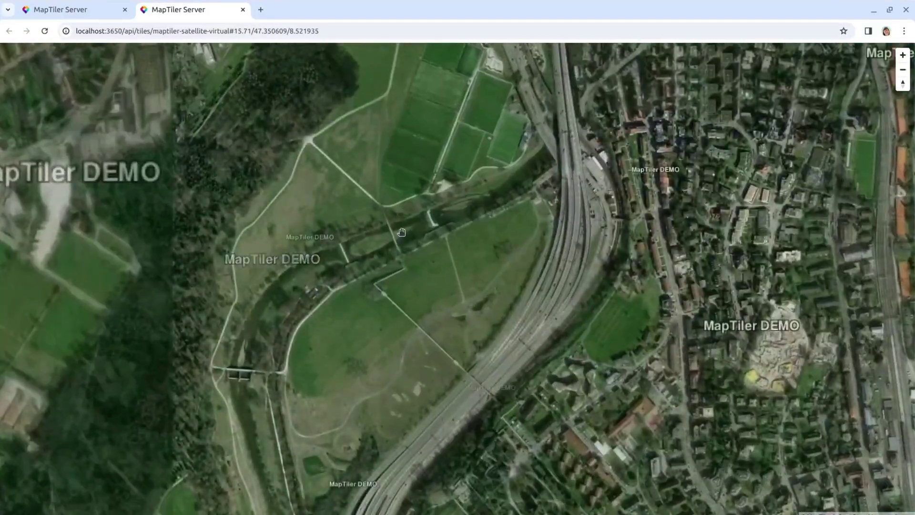
pyautogui.scroll(6, 401, 232)
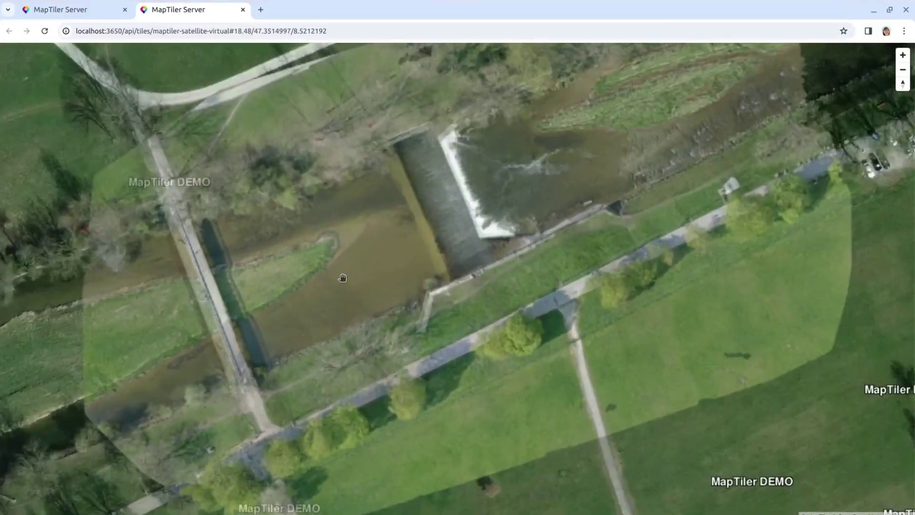
pyautogui.scroll(-2, 342, 277)
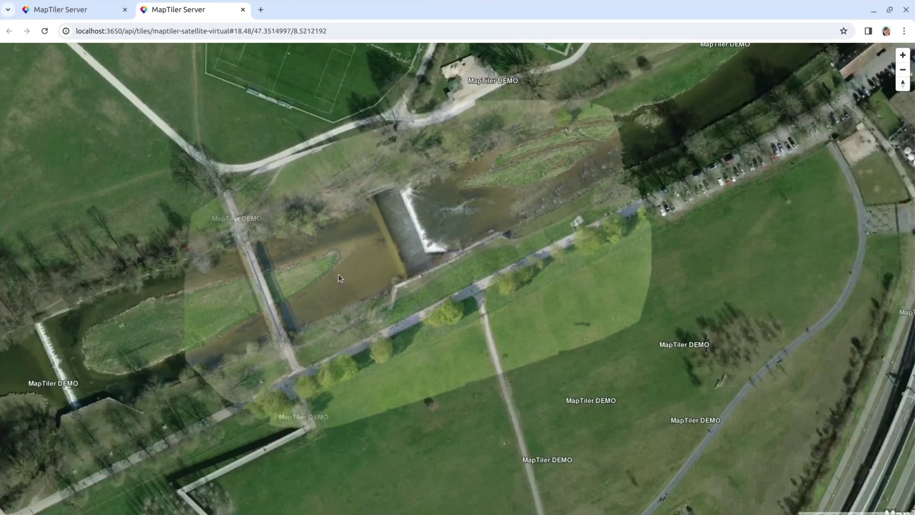
pyautogui.click(52, 10)
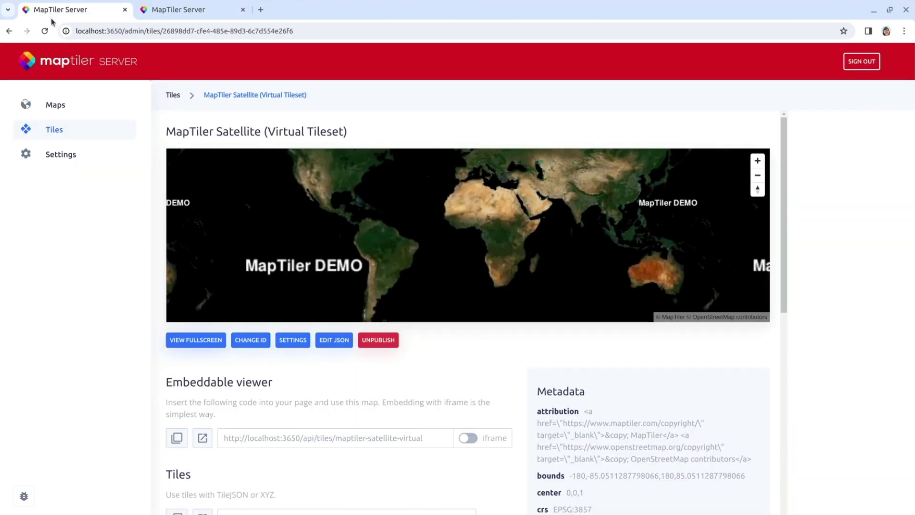
# Add a drone pixel_operation: contrast 0, 0.5, gamma 1.85, 1.73, 1.57, saturation 1, and save.
pyautogui.click(334, 340)
pyautogui.scroll(-20, 403, 295)
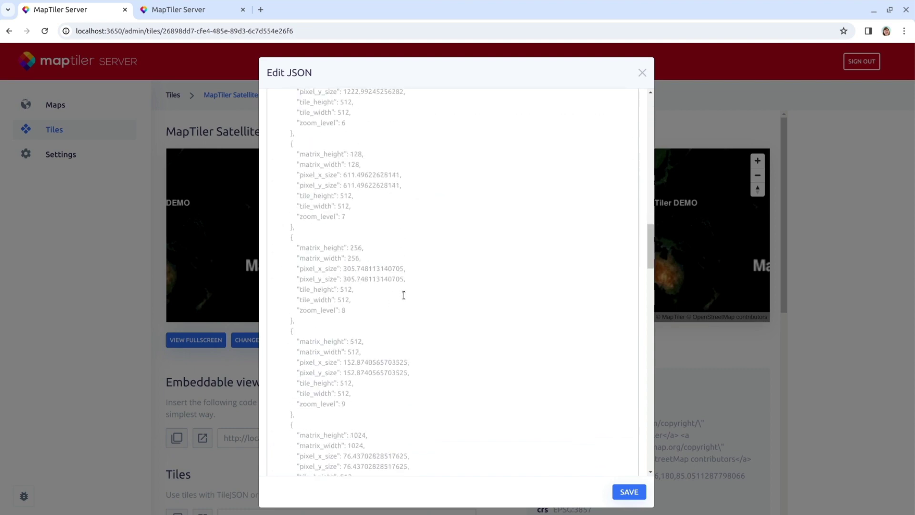
pyautogui.scroll(-10, 402, 297)
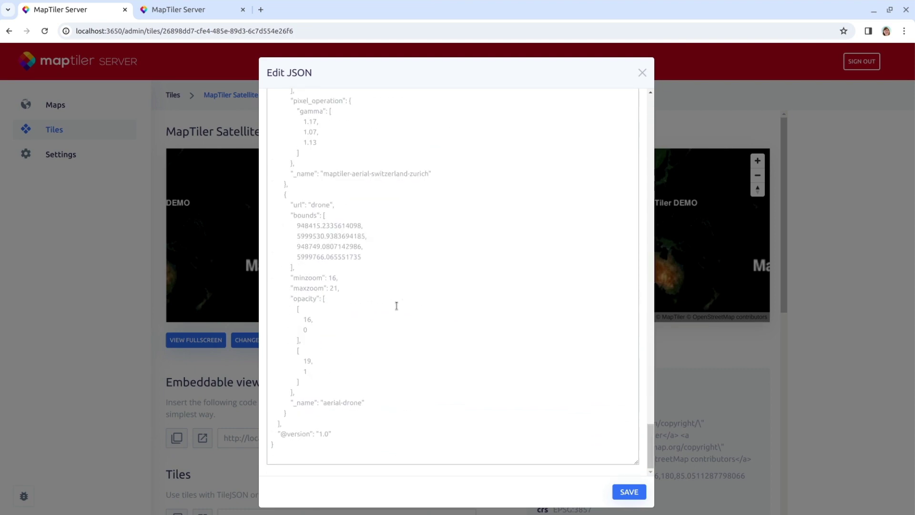
pyautogui.click(302, 392)
pyautogui.press('Return')
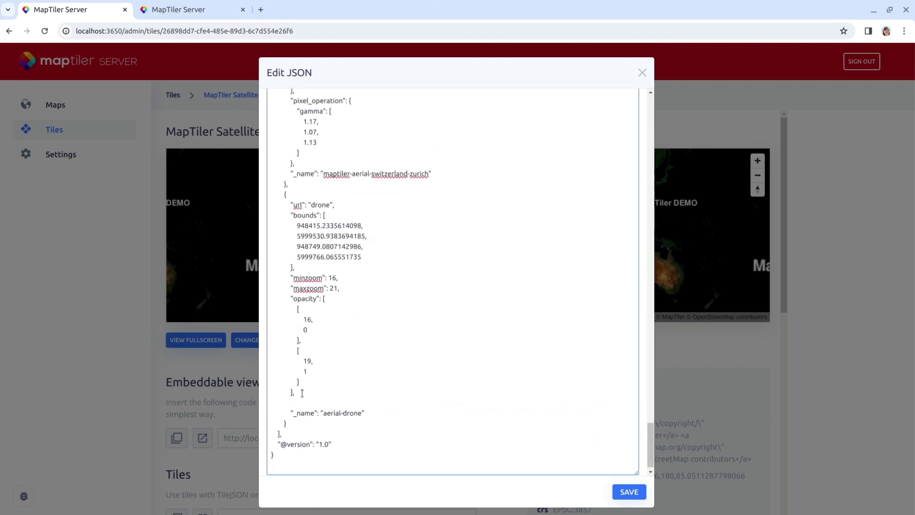
pyautogui.write('"pixel_operation": {   "contrast": [     0,     0.5   ],   "gamma": [     1.85,     1.73,     1.57   ],   "saturation": 1 },')
pyautogui.scroll(-3, 429, 386)
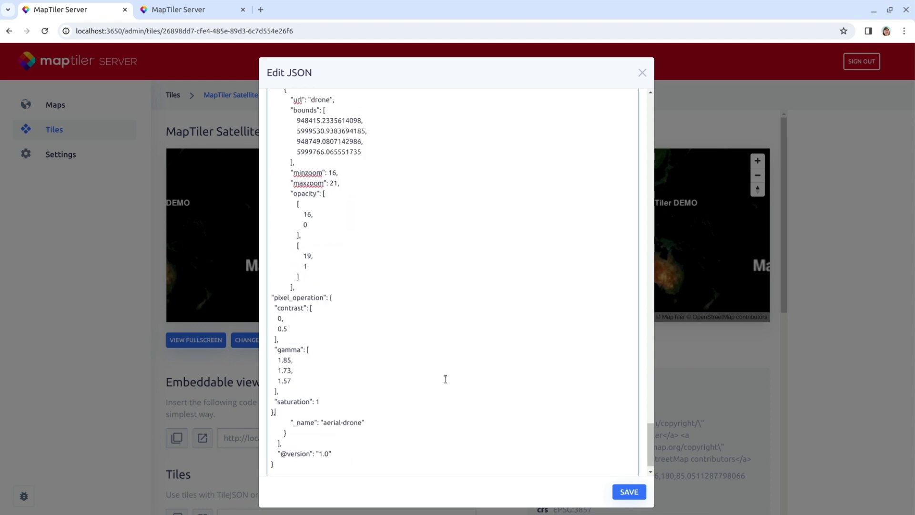
pyautogui.click(628, 492)
pyautogui.hotkey('ctrl', 'Tab')
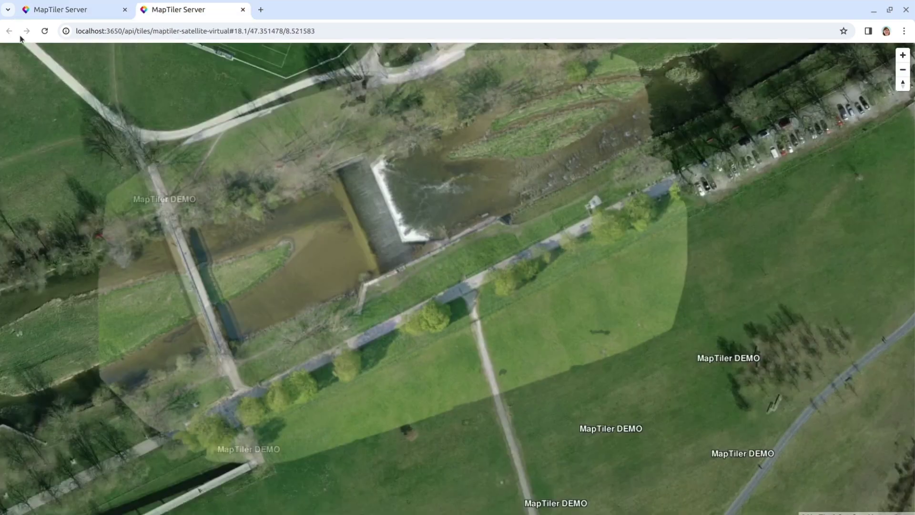
# Reload the full-screen map and zoom around the weir to check the colour-corrected drone blend.
pyautogui.click(45, 31)
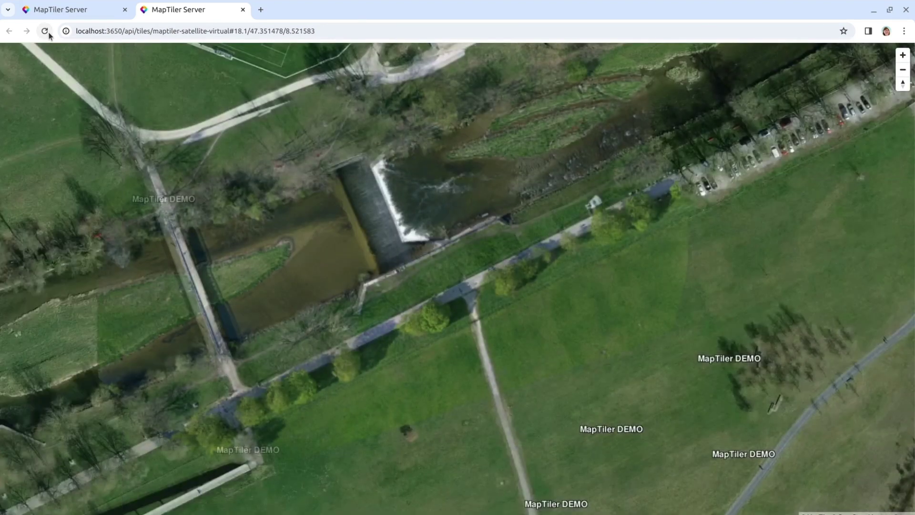
pyautogui.scroll(4, 349, 244)
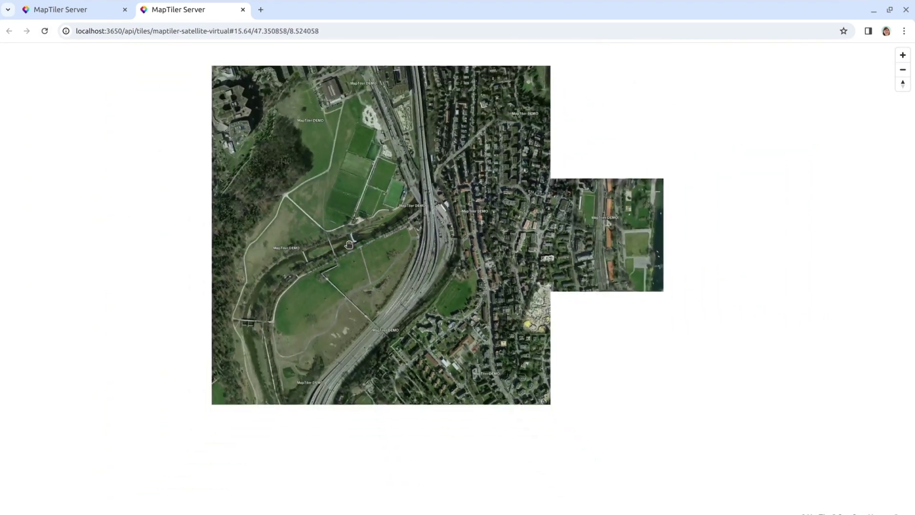
pyautogui.scroll(-6, 349, 244)
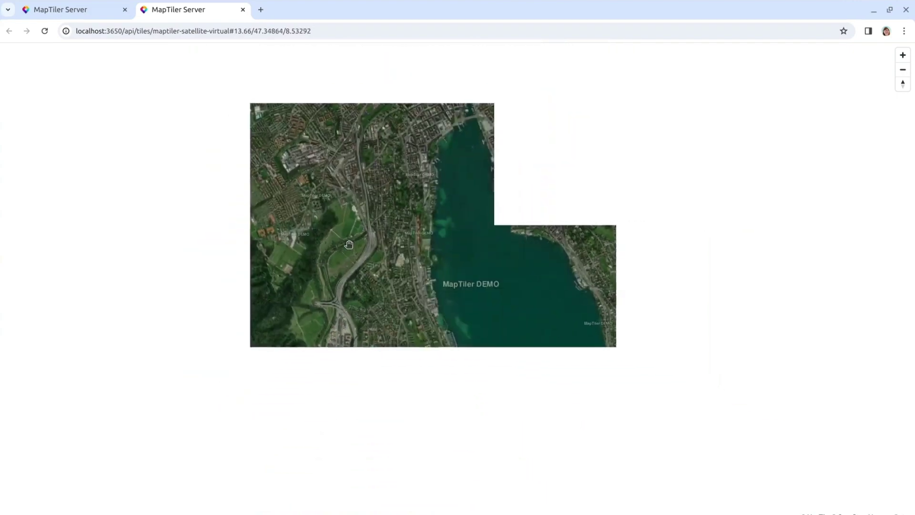
pyautogui.scroll(8, 349, 244)
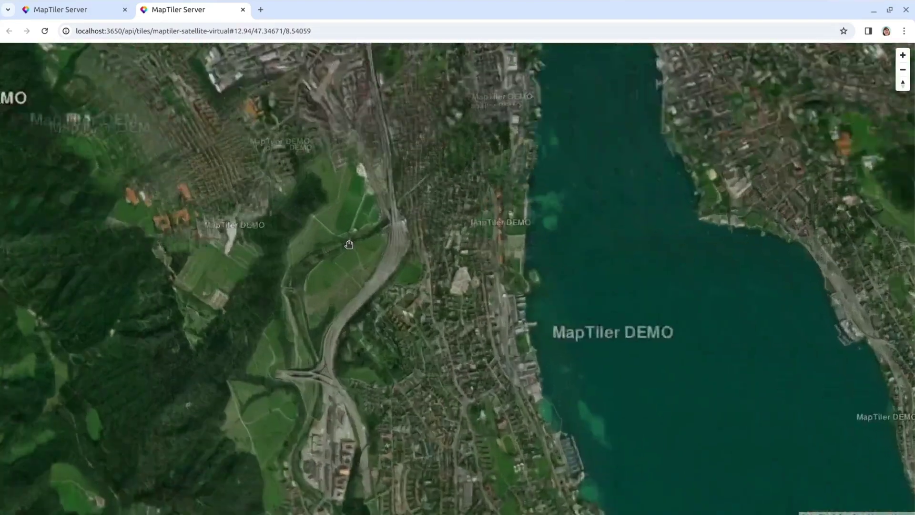